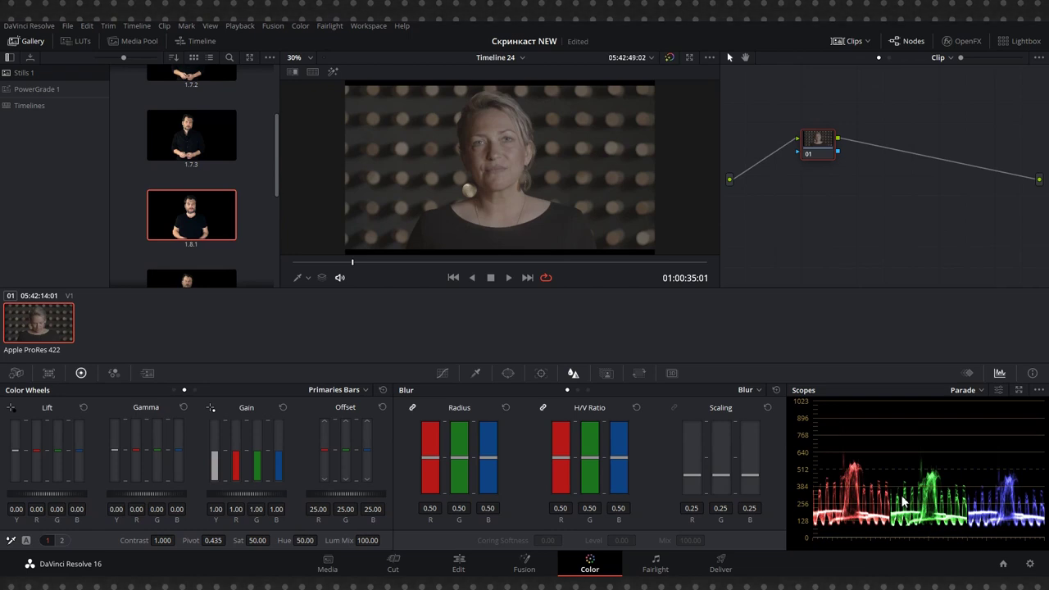
Set node 01's colour temperature to -500
click(968, 374)
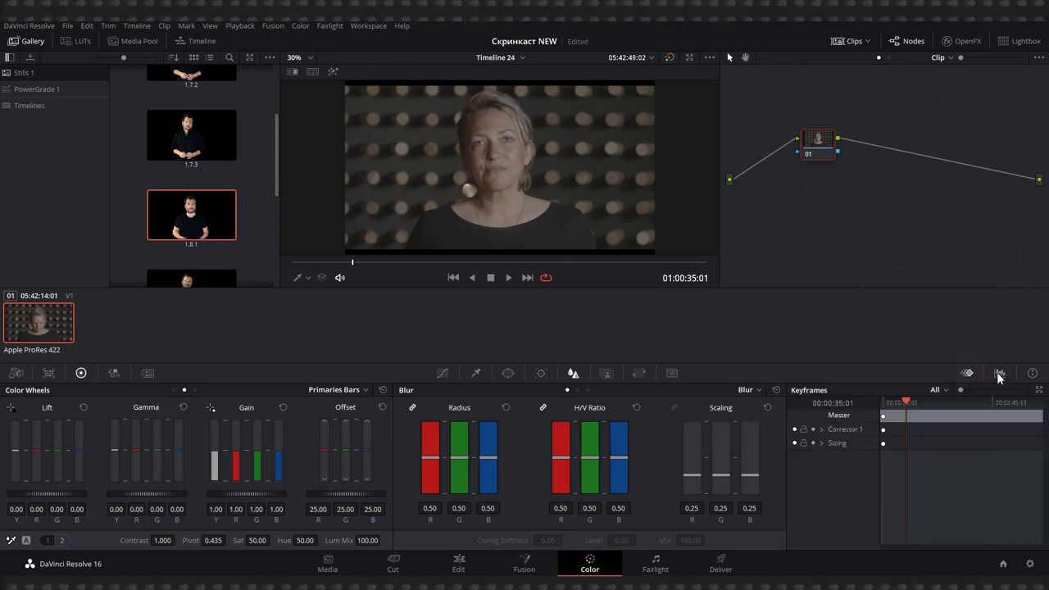
click(999, 373)
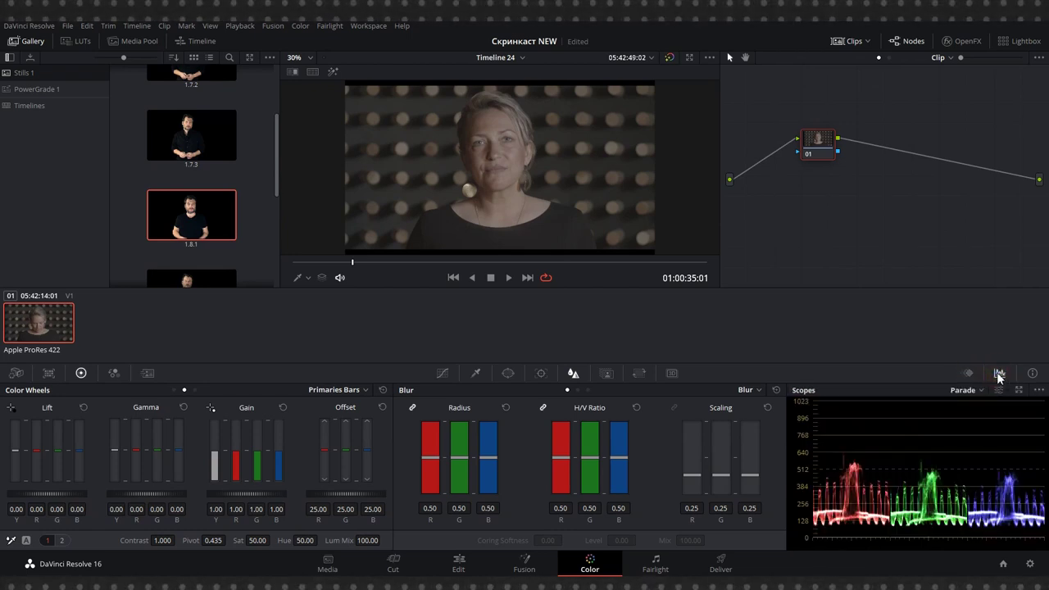
click(63, 540)
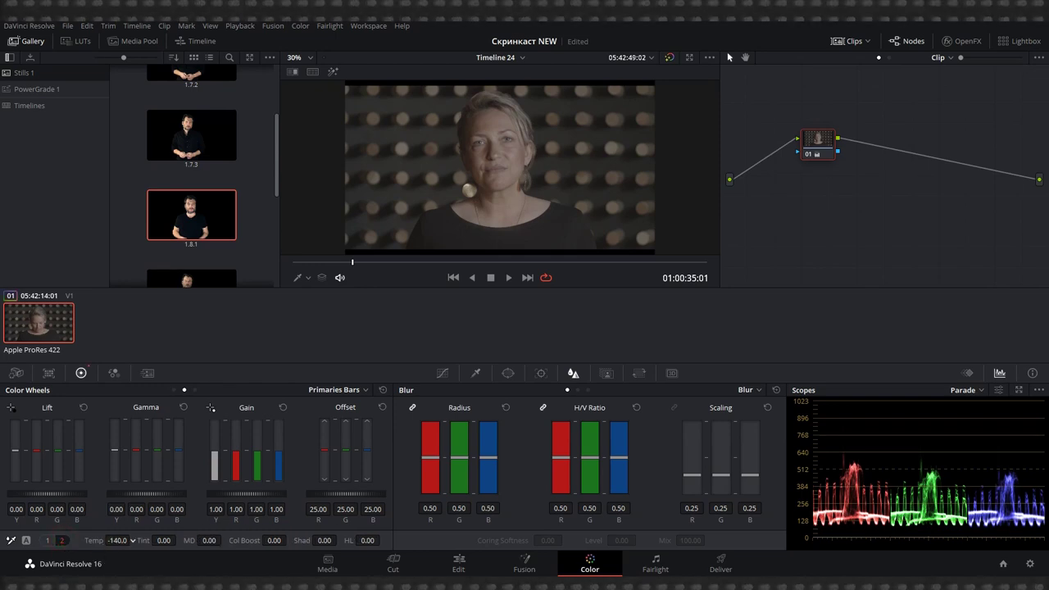
text(-4000)
key(Return)
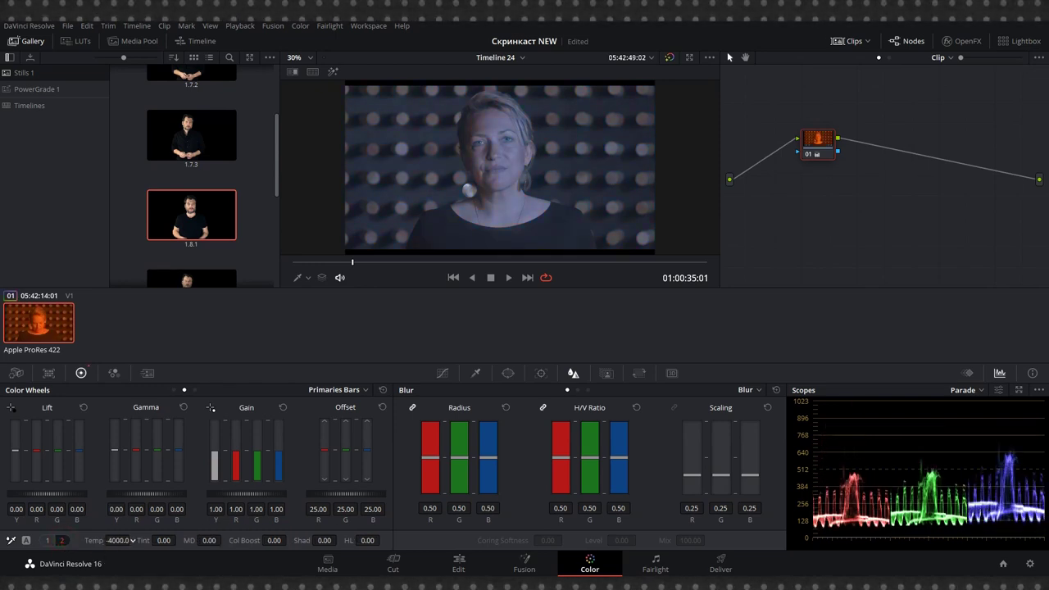
text(-530)
key(Return)
text(-500)
key(Return)
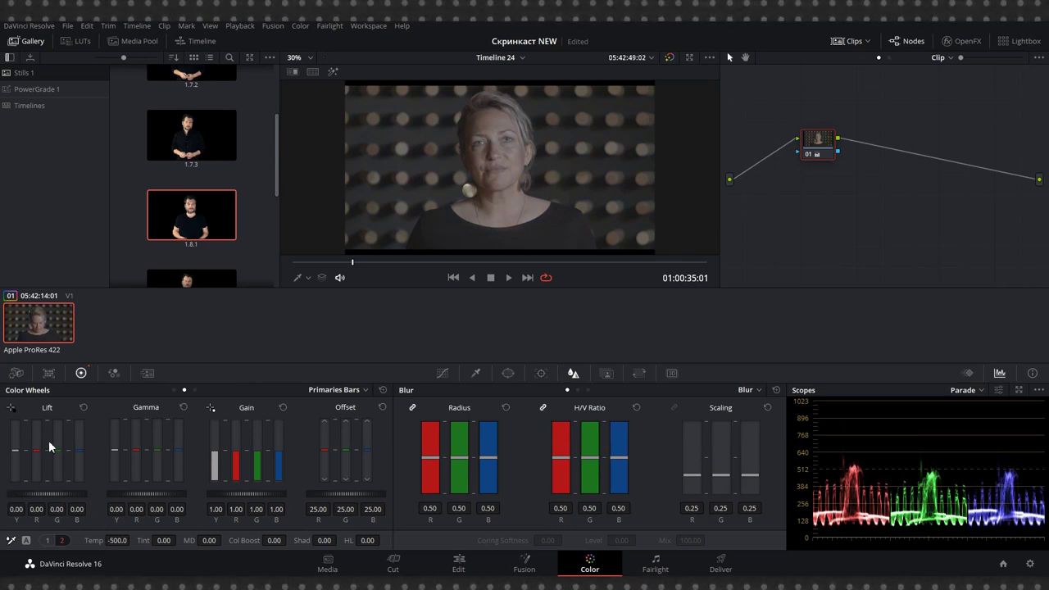
Nudge node 01's red lift slightly down and add serial node 02 after it
drag(37, 450, 58, 453)
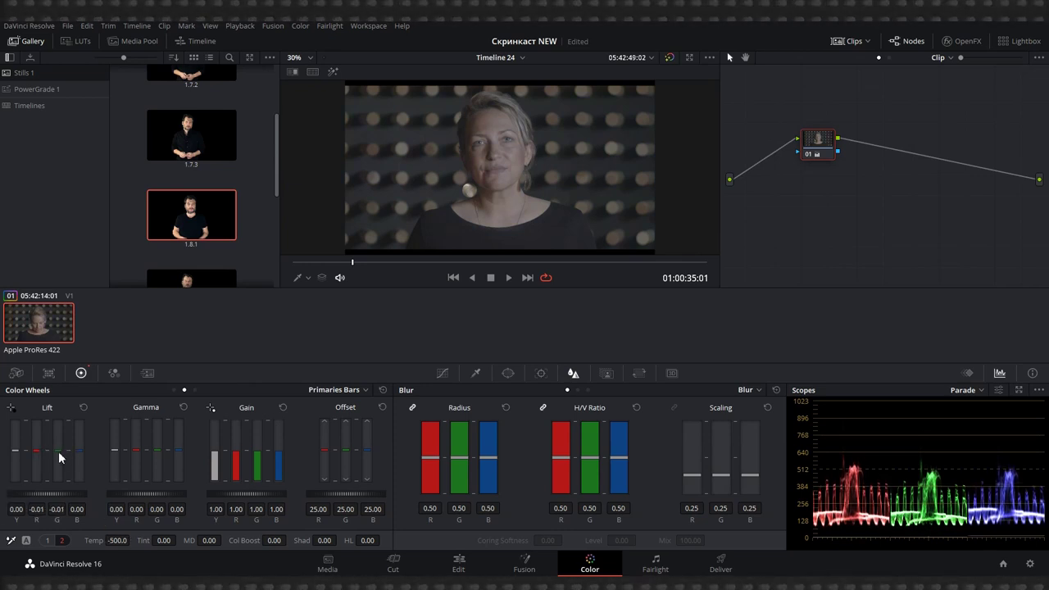
key(alt+s)
drag(859, 153, 887, 144)
Apply the Rec709 Kodak 2383 D60 film-look LUT to node 02
right_click(887, 145)
mouse_move(910, 262)
mouse_move(848, 300)
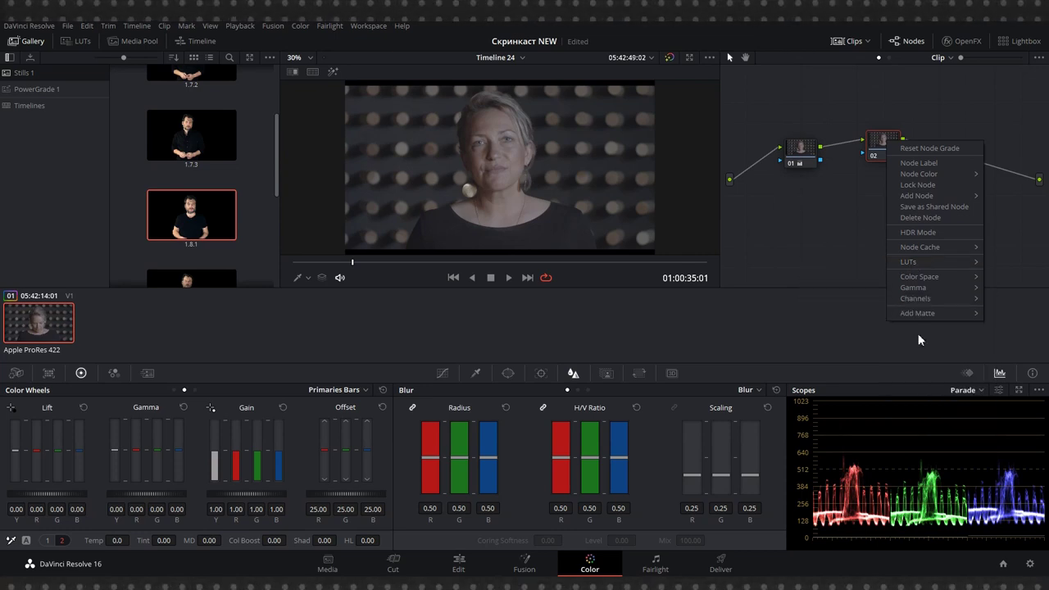
mouse_move(899, 293)
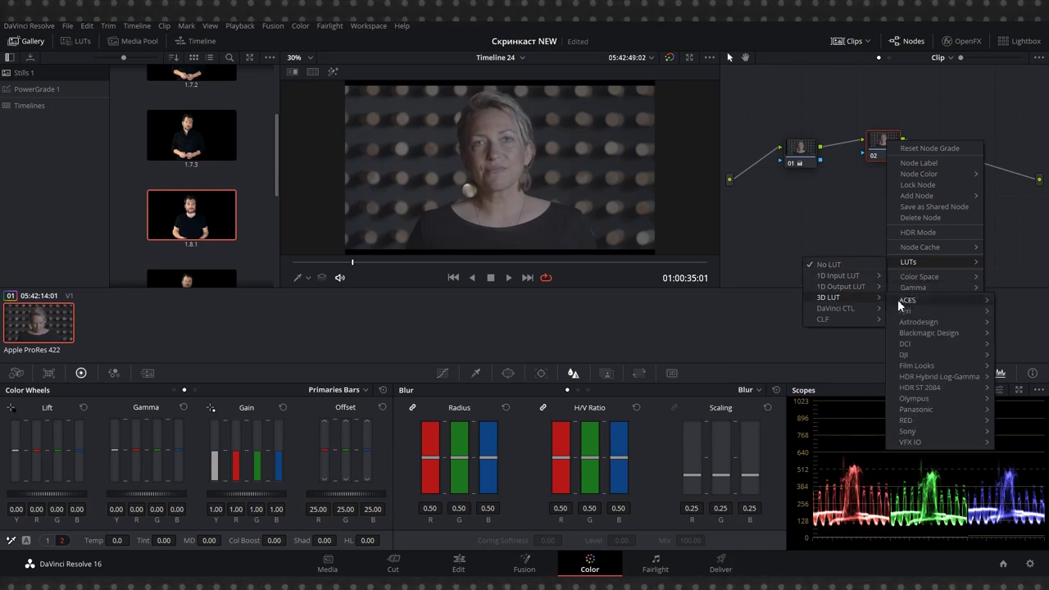
mouse_move(935, 373)
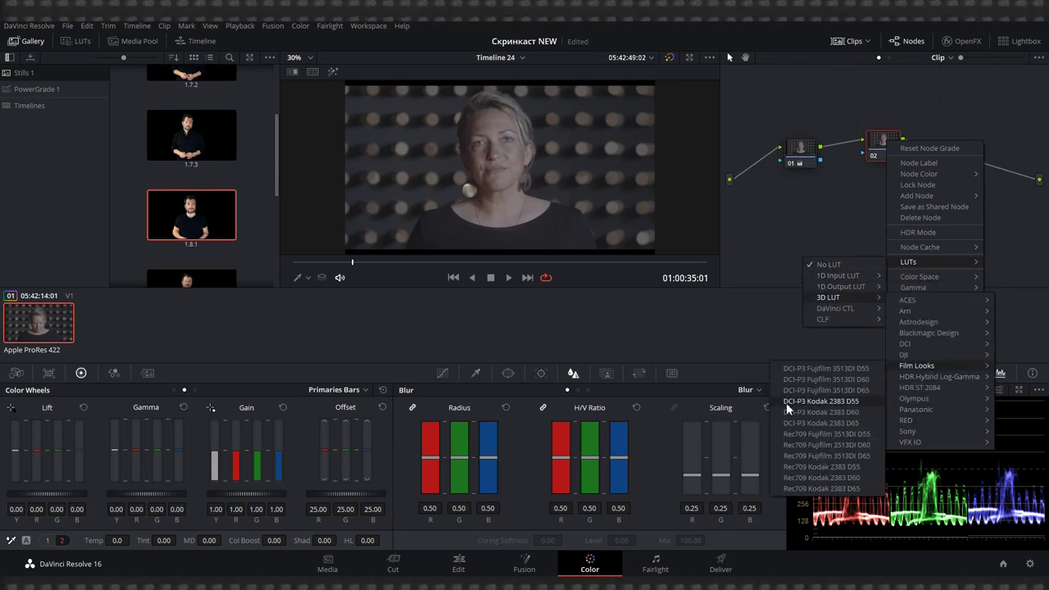
click(809, 477)
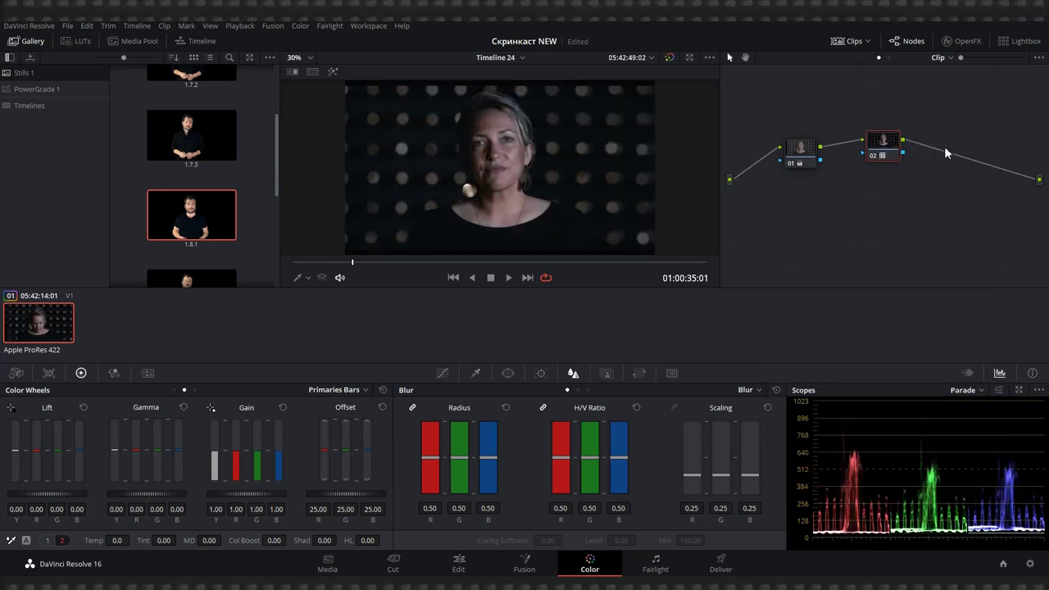
drag(882, 148, 898, 141)
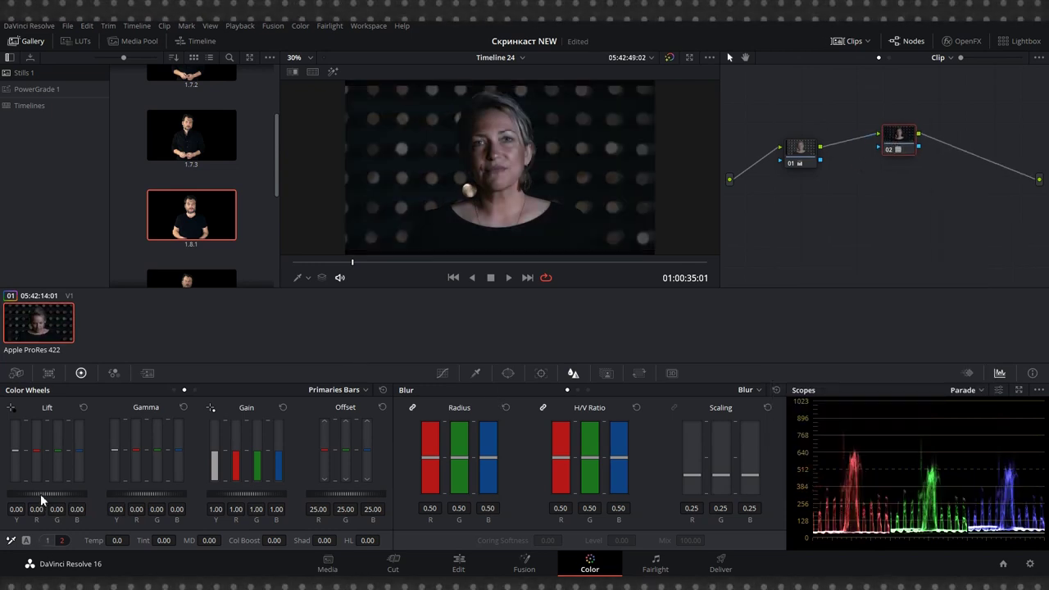
Raise node 02's gain to 1.11, lower contrast and key output, then add serial node 03
click(27, 540)
key(ctrl+z)
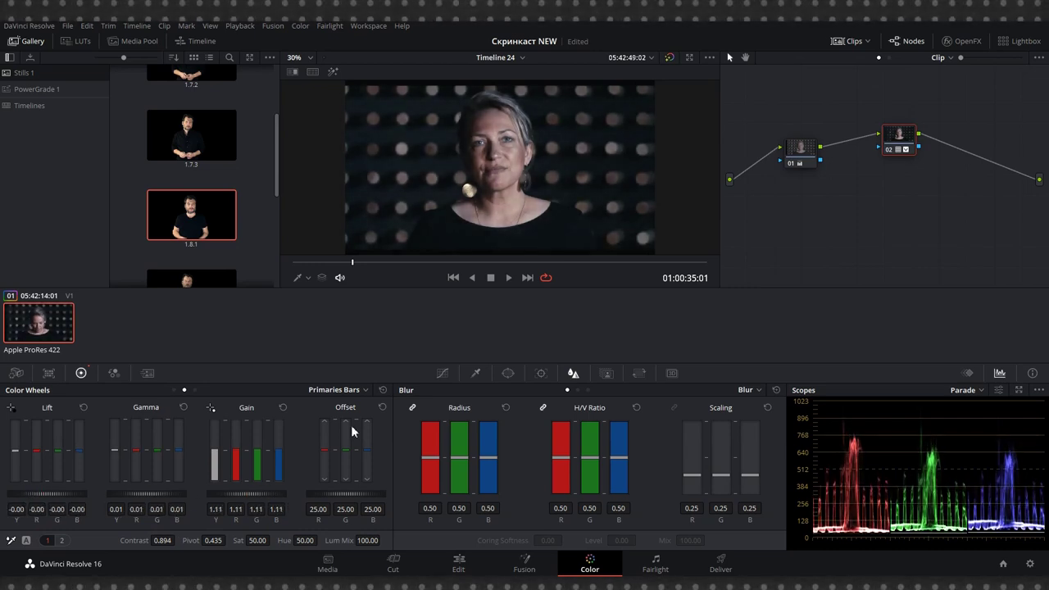
drag(895, 138, 869, 130)
click(607, 373)
drag(663, 478, 678, 478)
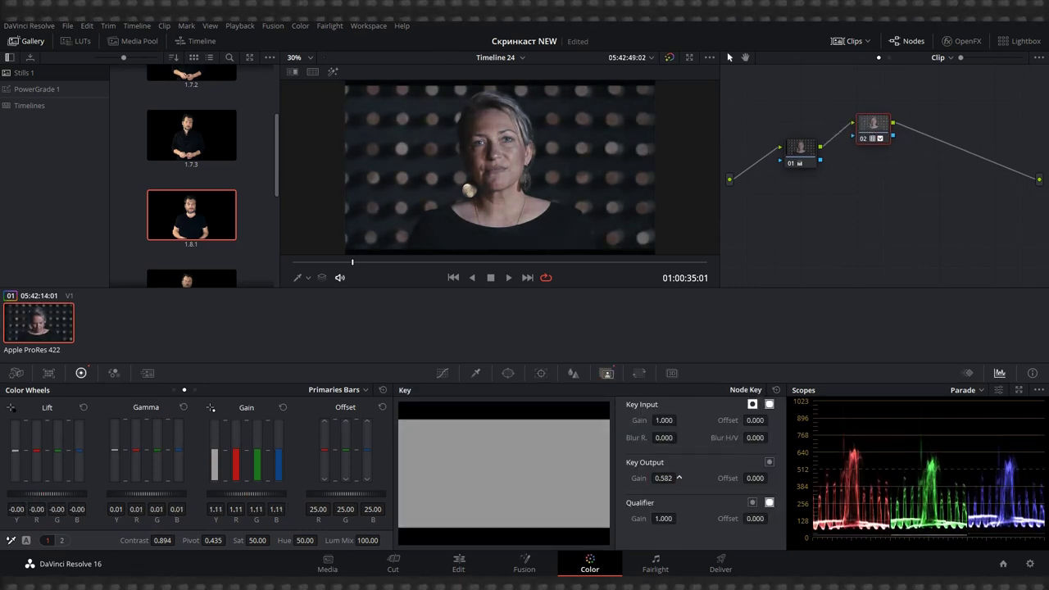
key(alt+s)
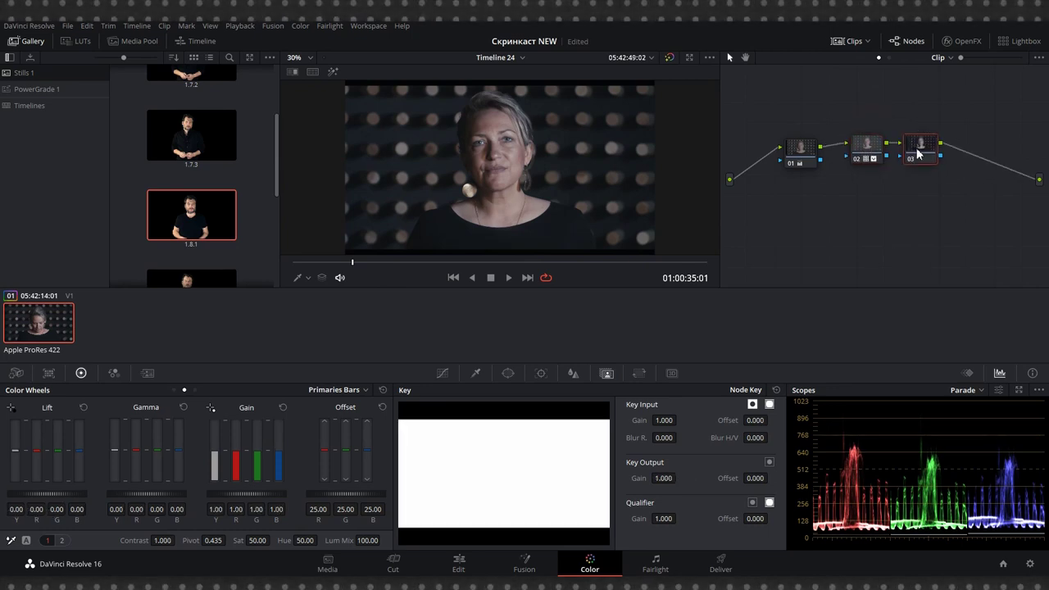
On node 03, raise gain to 1.21 and pull lift and gamma slightly down
drag(56, 494, 170, 497)
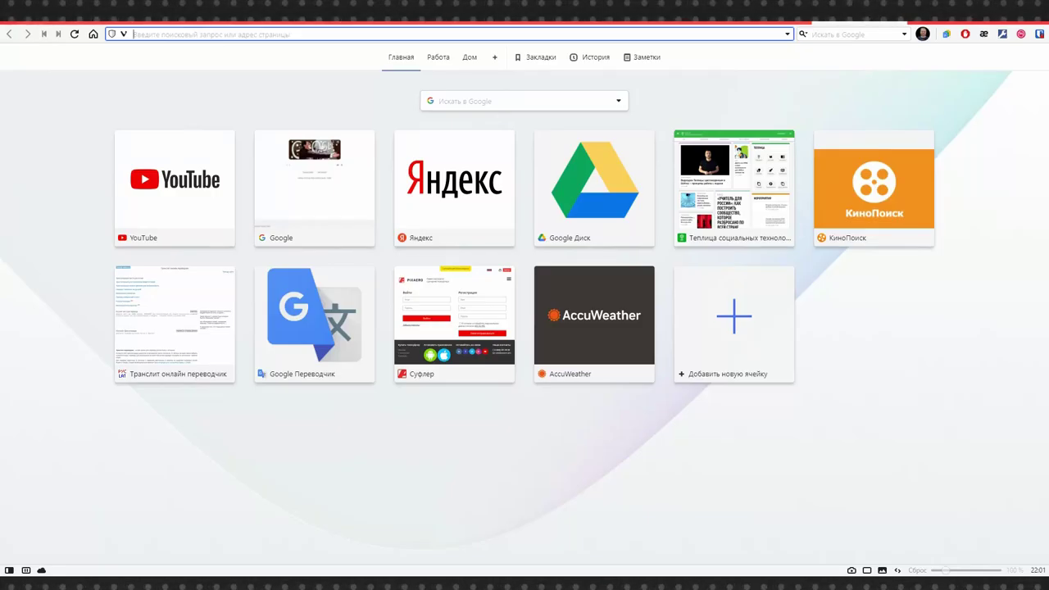
Search Kinopoisk for Сломанные цветы and open the 2005 film page
click(896, 188)
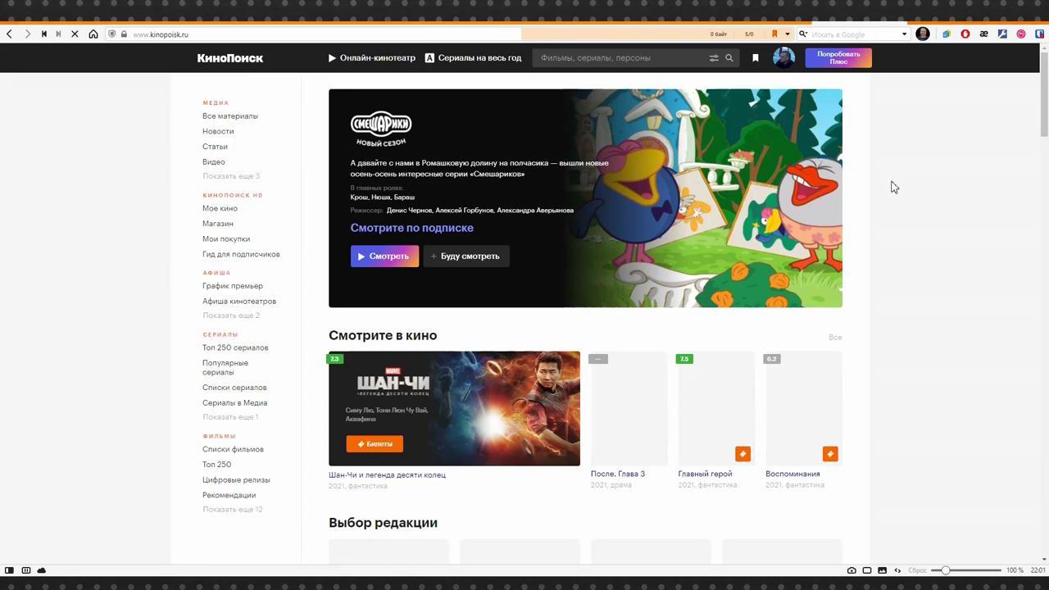
click(601, 58)
text(ckjvfyyst)
text( цветы)
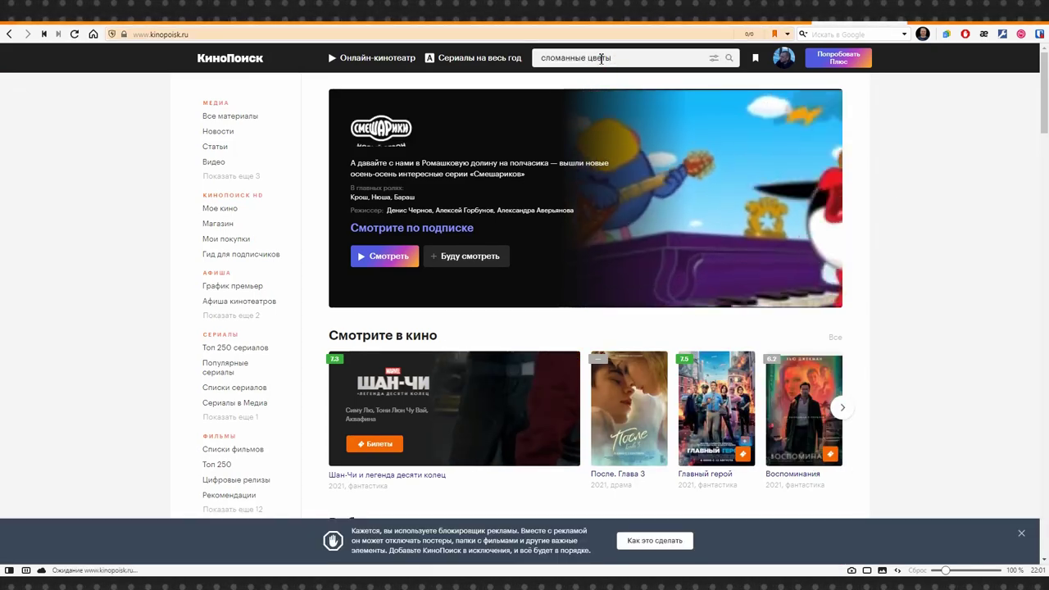
key(Return)
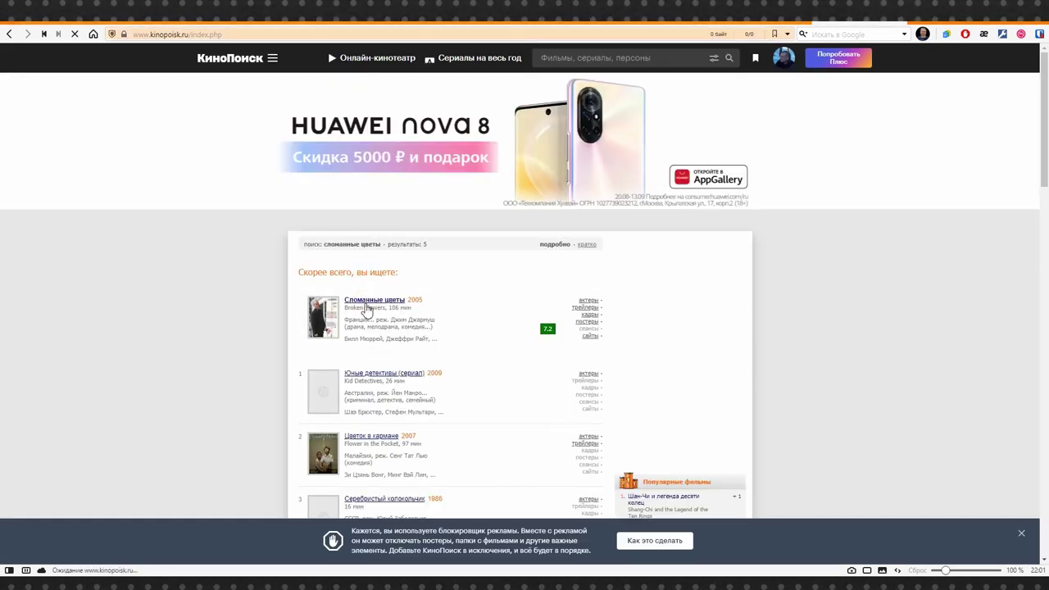
click(348, 302)
Browse the film's Изображения stills gallery and return to Resolve
scroll(363, 316, down, 3)
scroll(367, 158, down, 7)
click(361, 164)
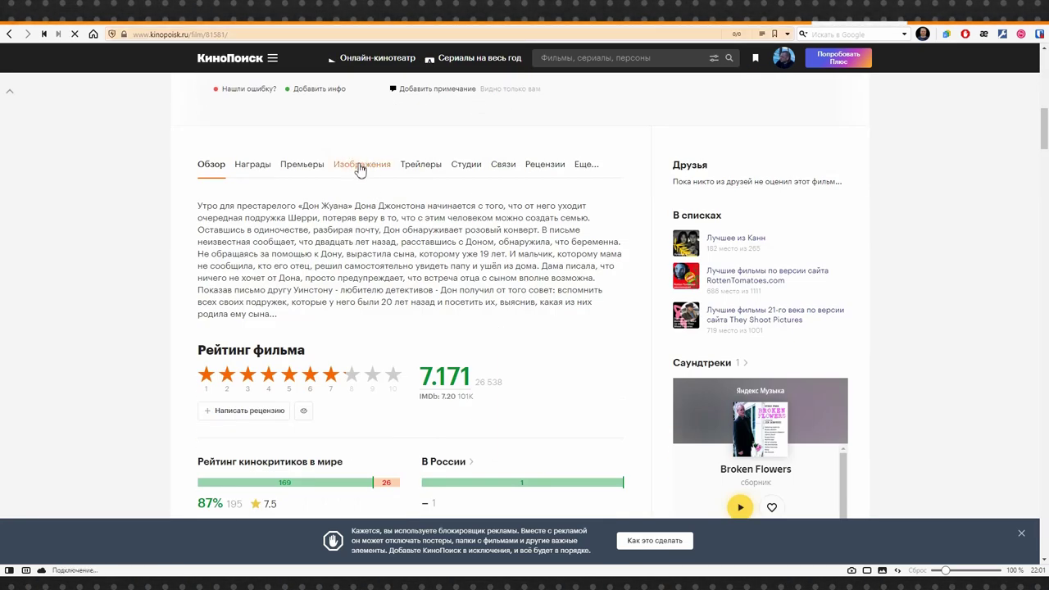
scroll(459, 365, down, 4)
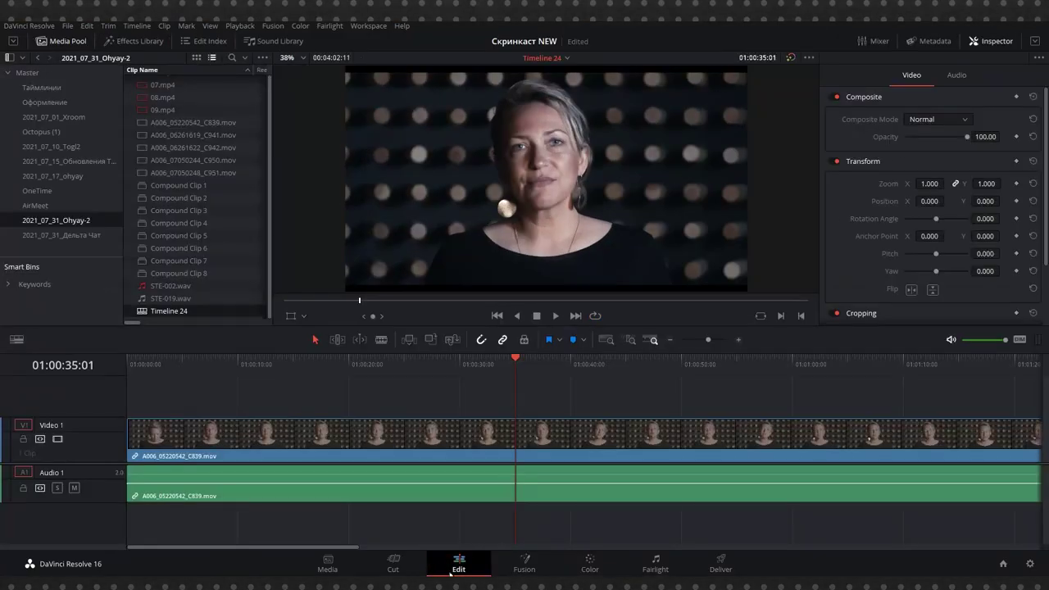
drag(709, 339, 381, 434)
key(alt+Tab)
Zoom the Broken Flowers still to 1.22 at position -53, -108 and go to the Color page
click(381, 364)
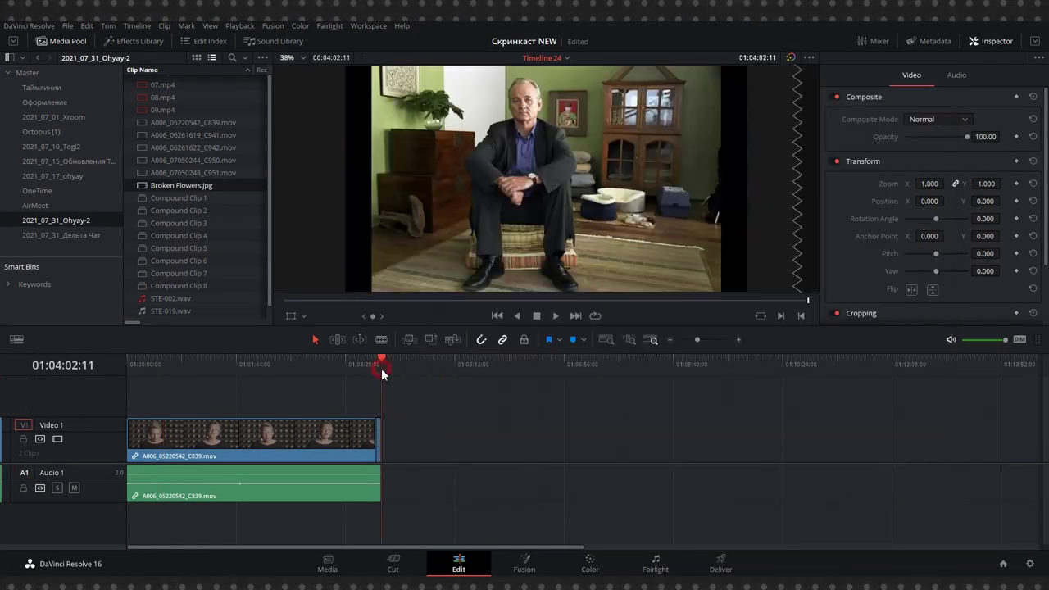
click(377, 360)
click(378, 433)
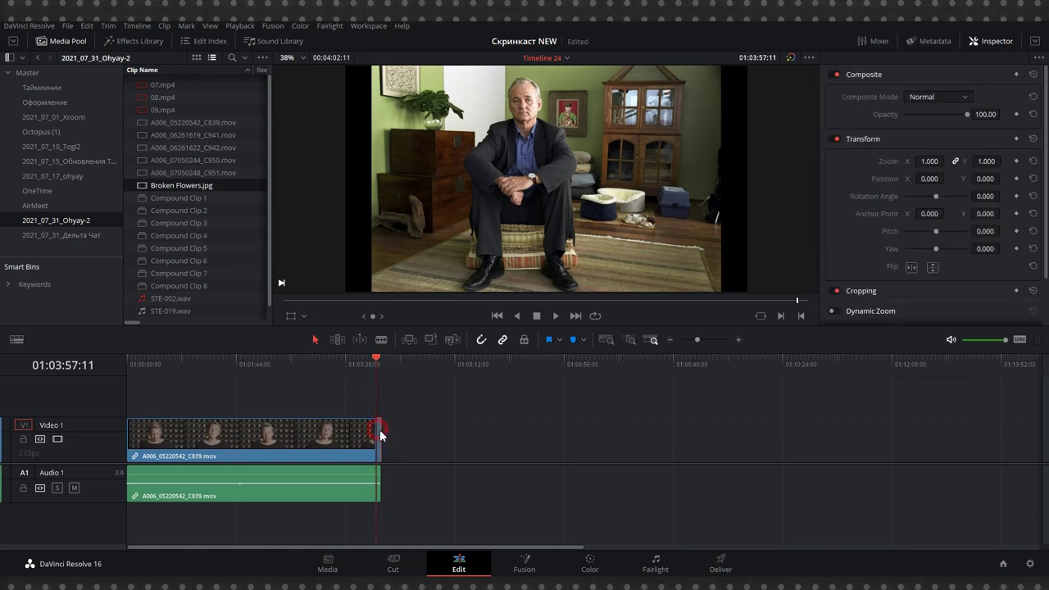
mouse_move(986, 161)
mouse_down()
mouse_move(1006, 160)
mouse_move(963, 178)
mouse_move(912, 178)
mouse_up()
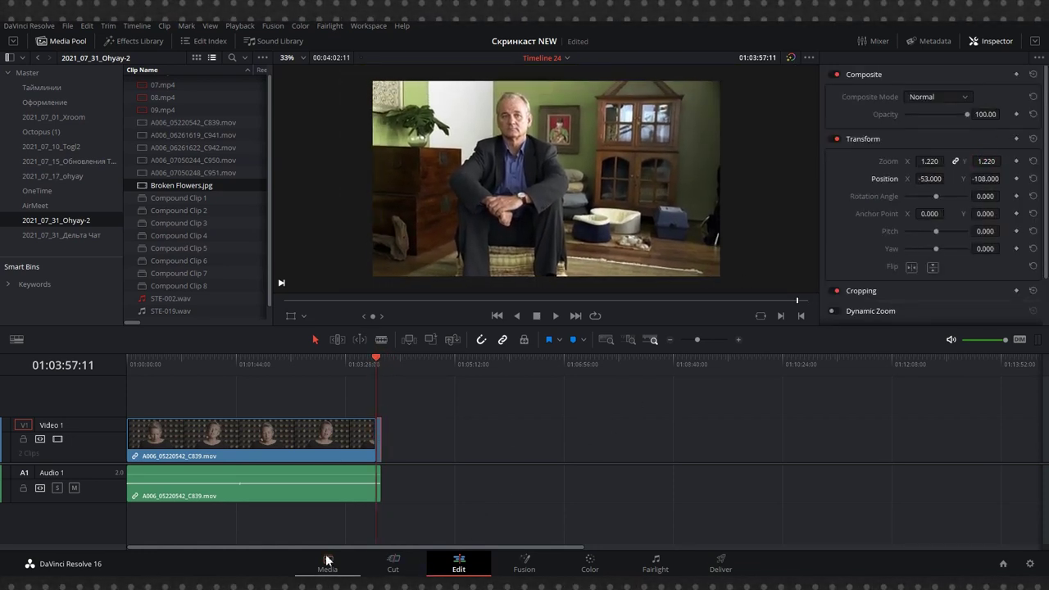
click(606, 562)
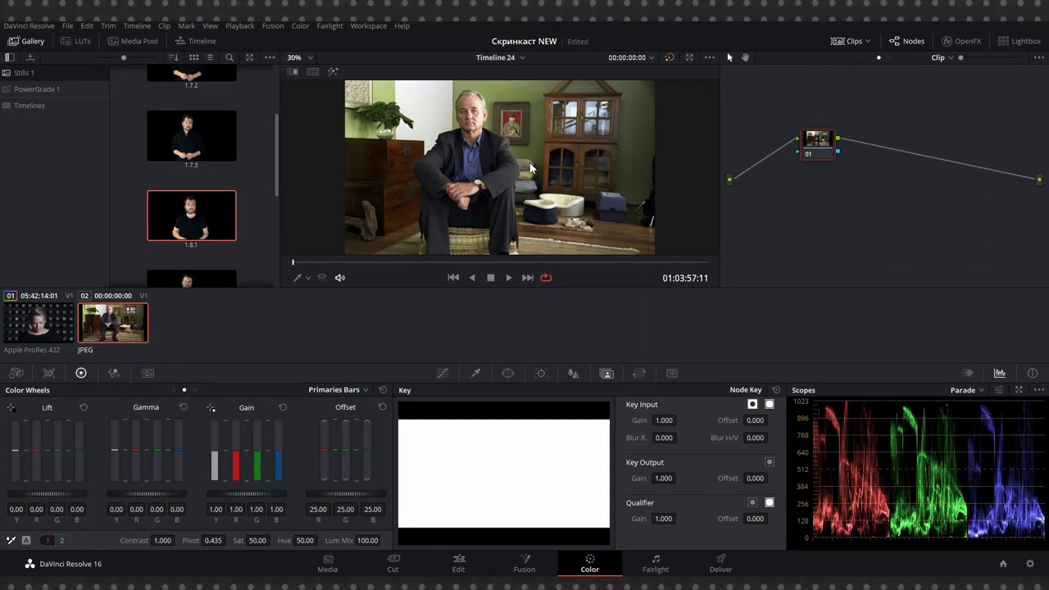
Grab still 1.2.1 of the Broken Flowers frame into PowerGrade 1, then select interview clip 01
right_click(482, 173)
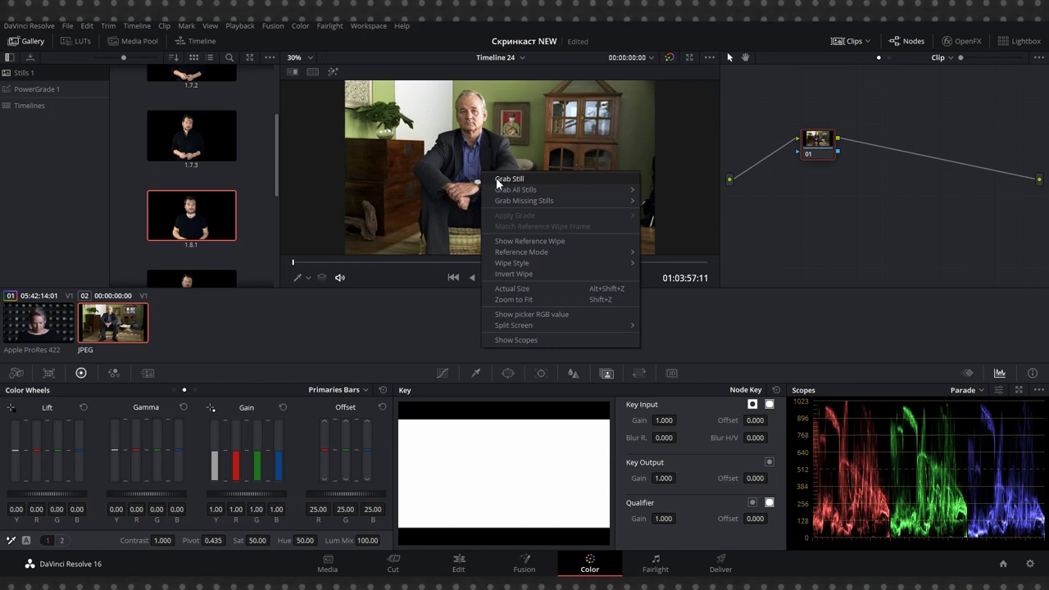
click(105, 326)
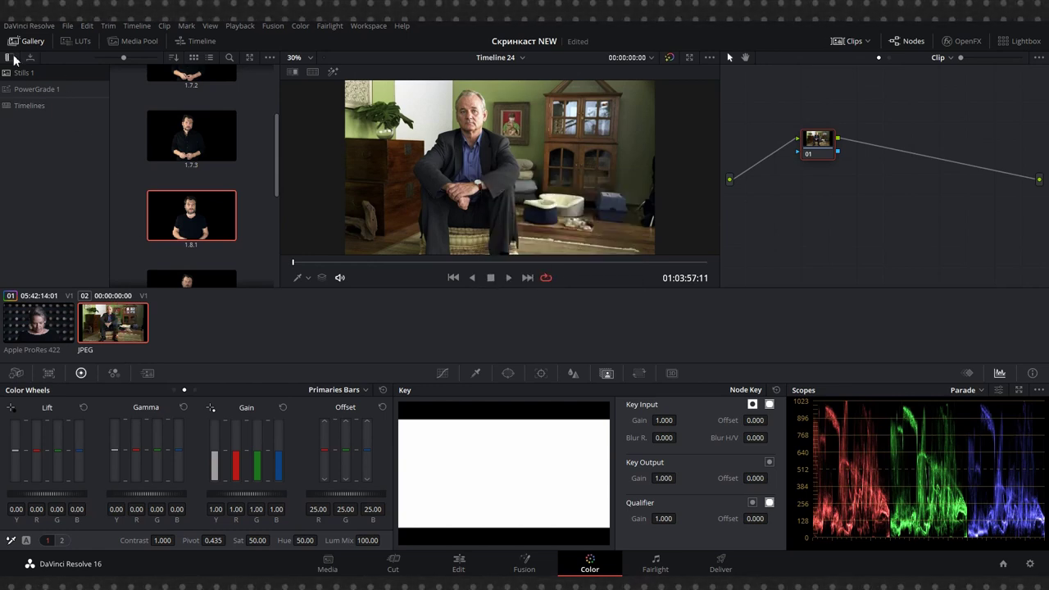
click(8, 89)
scroll(251, 164, up, 3)
scroll(251, 164, up, 3)
scroll(252, 164, up, 3)
scroll(252, 166, up, 3)
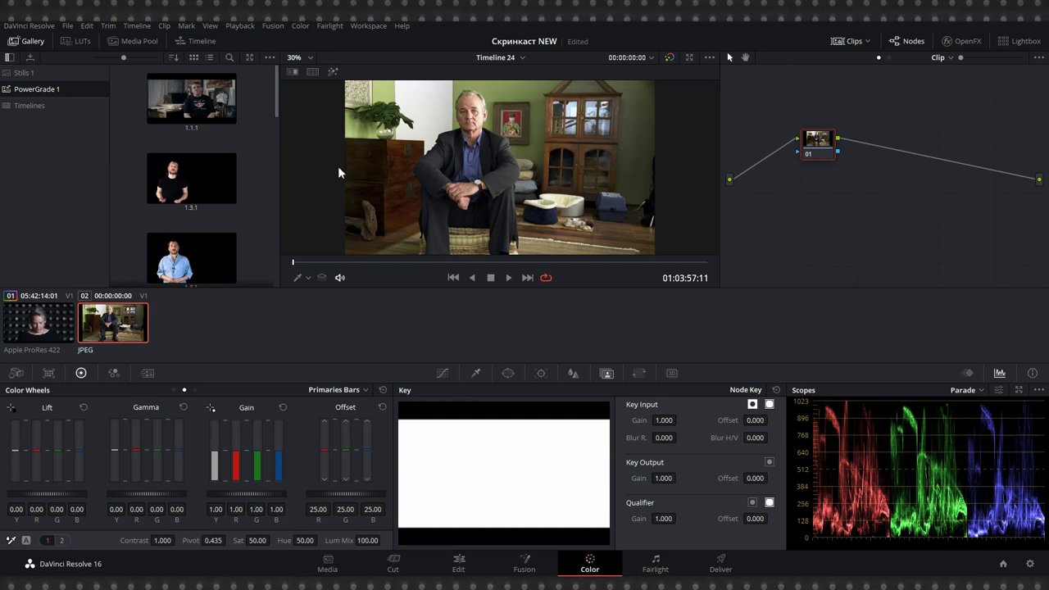
right_click(483, 141)
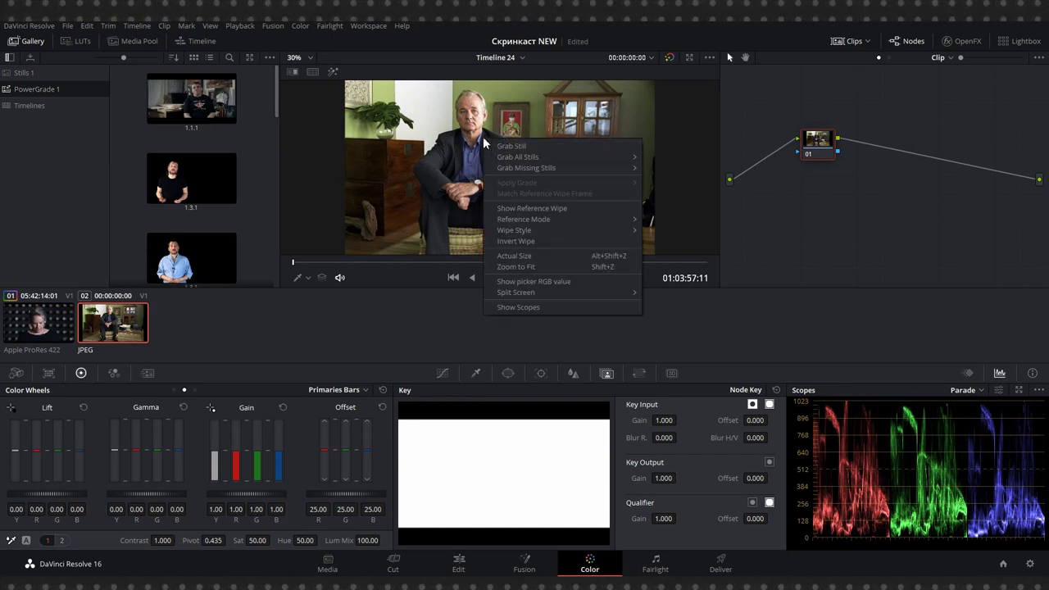
click(533, 149)
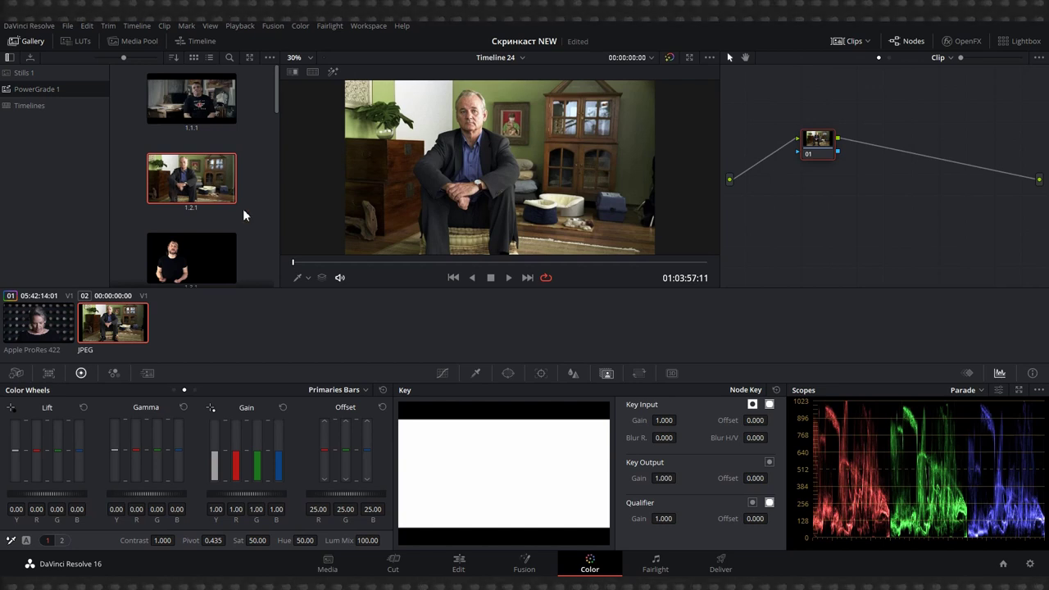
click(49, 322)
Wipe-compare the clip against still 1.2.1, lowering blue gain to 1.15 and adjusting master gain and gamma
click(335, 264)
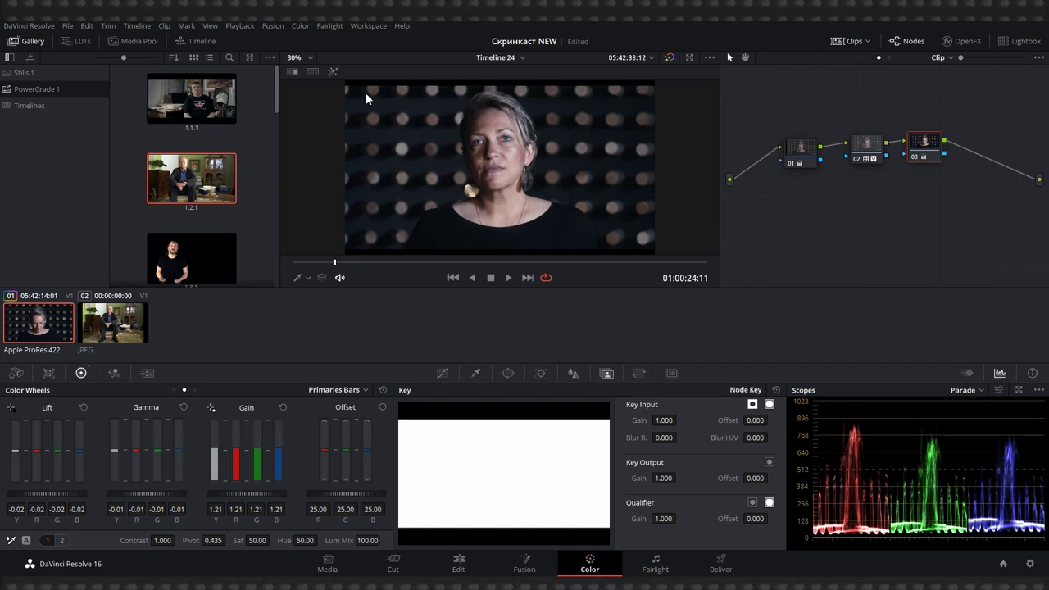
click(293, 72)
drag(334, 176, 620, 198)
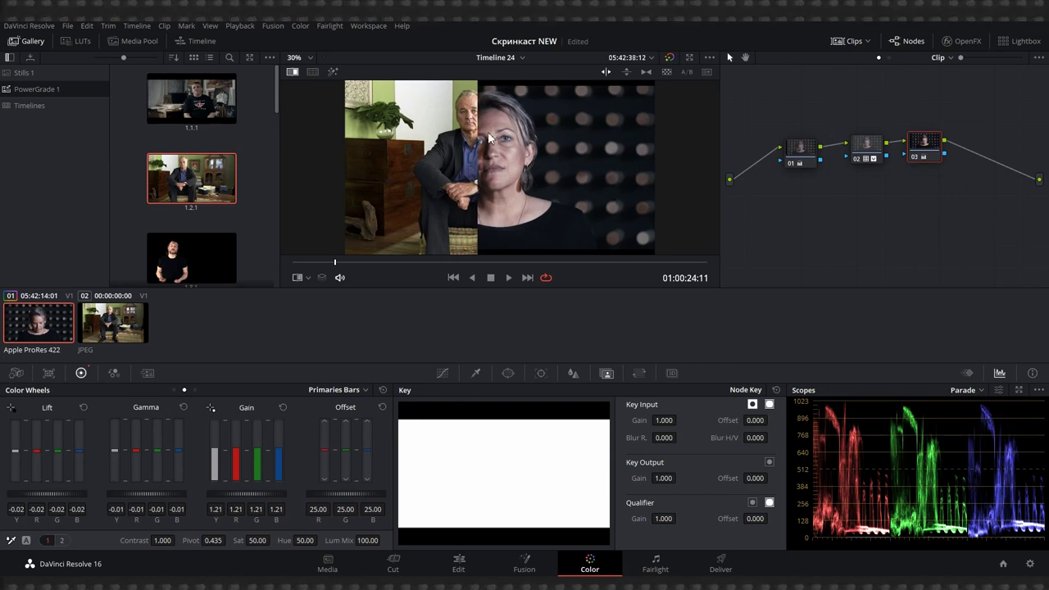
mouse_move(500, 185)
mouse_down()
mouse_move(493, 197)
mouse_move(430, 215)
mouse_up()
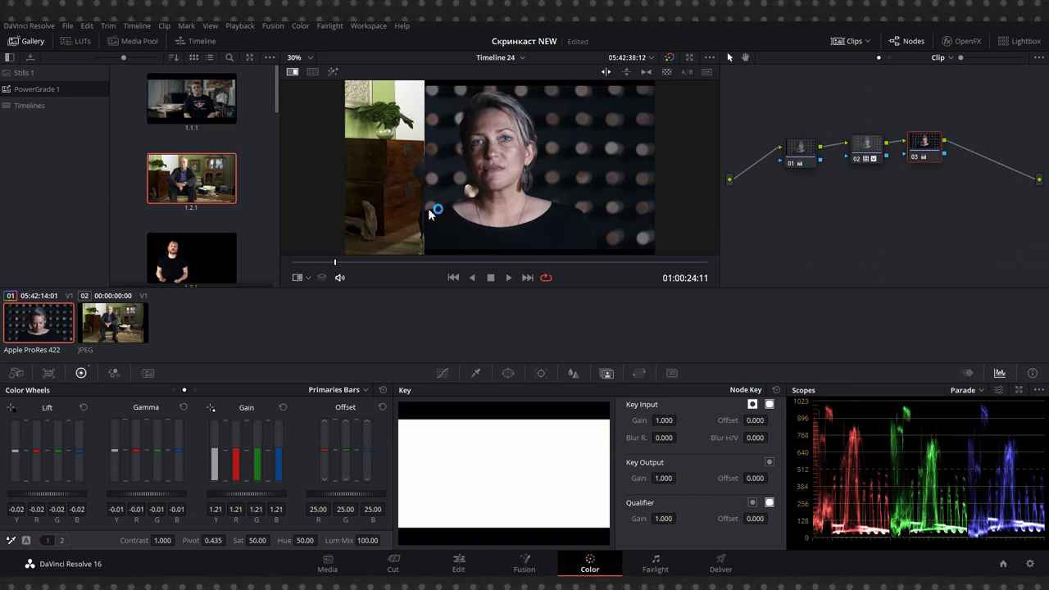
drag(280, 455, 281, 457)
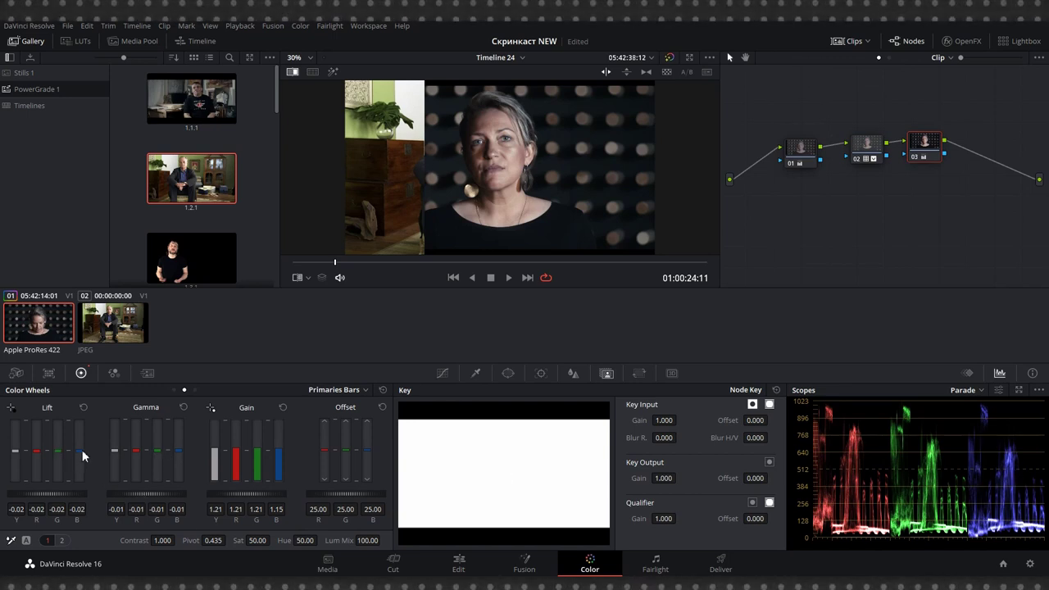
drag(394, 198, 453, 219)
drag(243, 493, 253, 492)
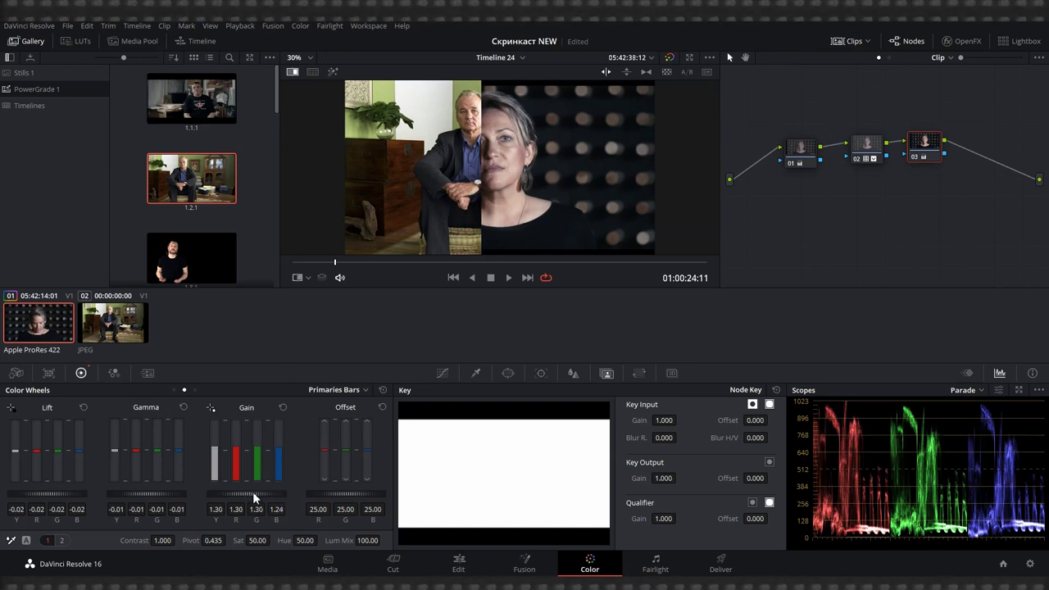
drag(141, 496, 138, 498)
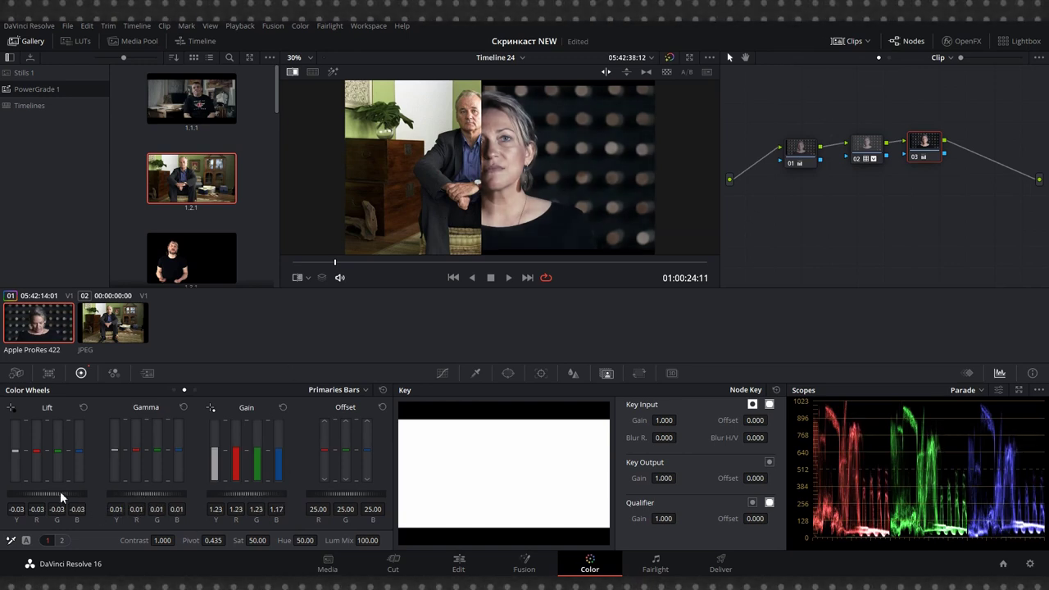
drag(60, 491, 54, 491)
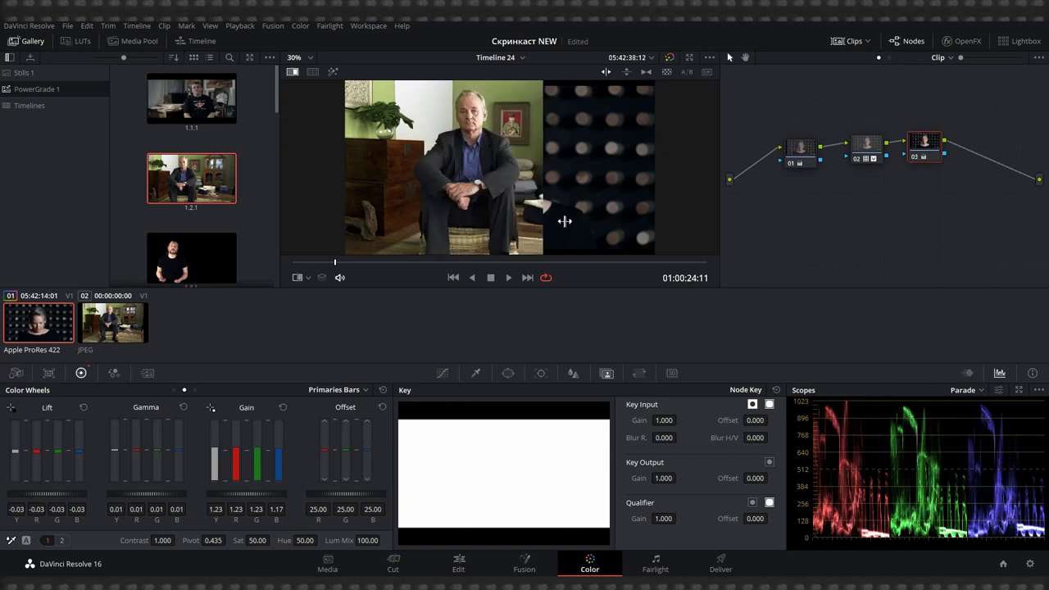
drag(492, 220, 418, 219)
Fine-tune master gamma, offset 27.60, lift -0.04 and the red, green and blue gamma against the still
drag(144, 493, 148, 494)
drag(250, 494, 247, 494)
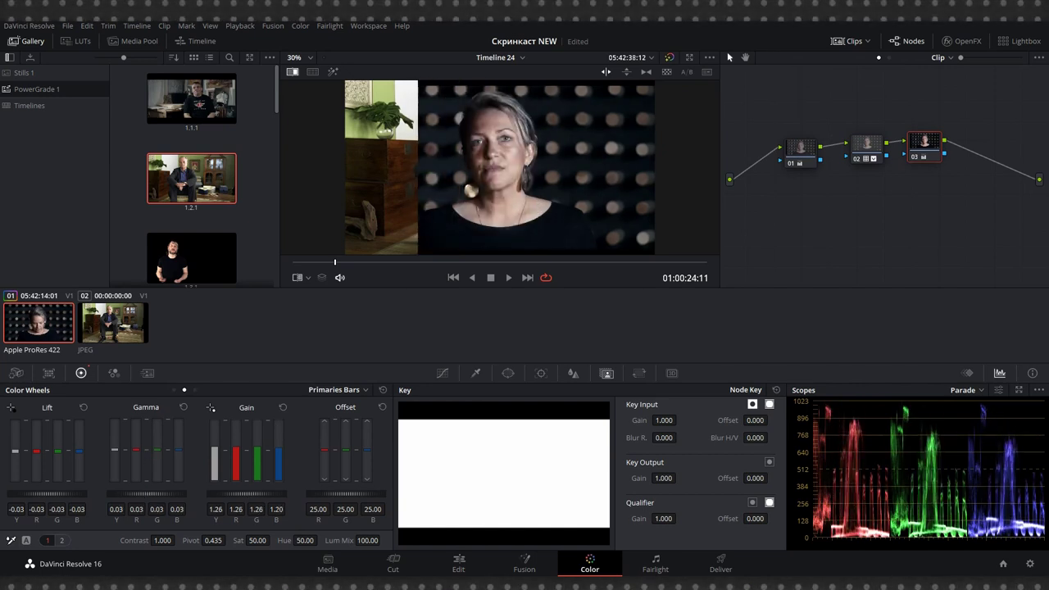
drag(332, 493, 345, 493)
drag(146, 493, 144, 494)
mouse_move(418, 175)
mouse_down()
mouse_move(487, 175)
mouse_move(417, 185)
mouse_up()
drag(49, 491, 45, 492)
drag(147, 493, 153, 494)
drag(438, 200, 460, 213)
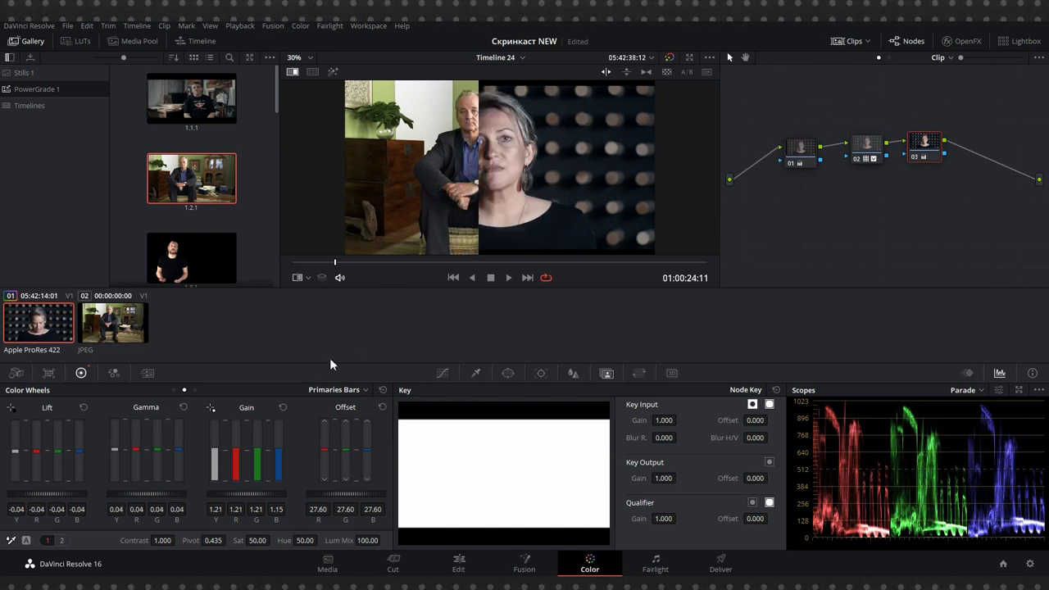
drag(137, 453, 136, 450)
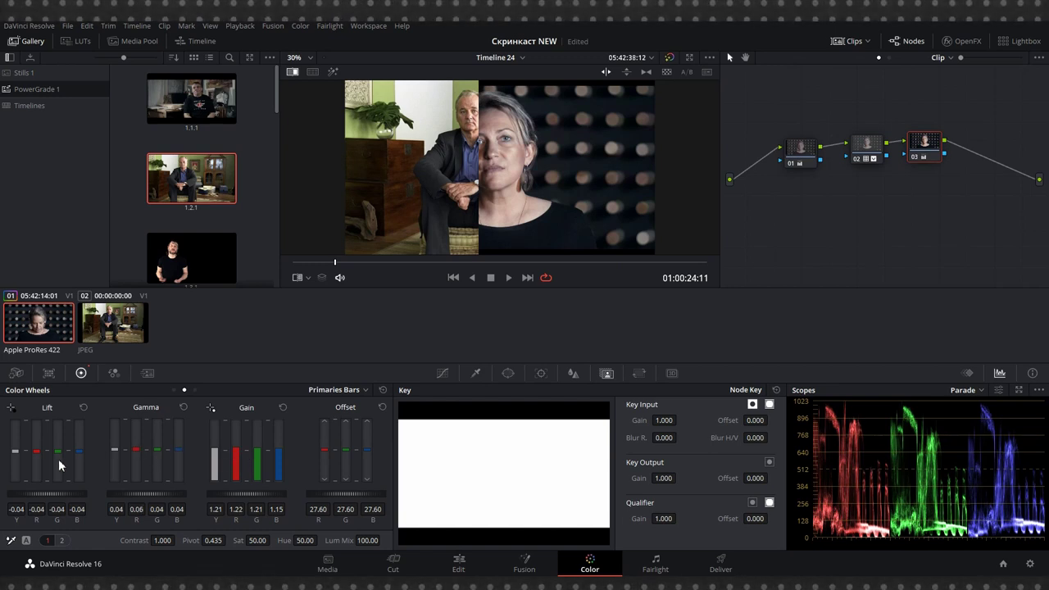
drag(36, 457, 55, 449)
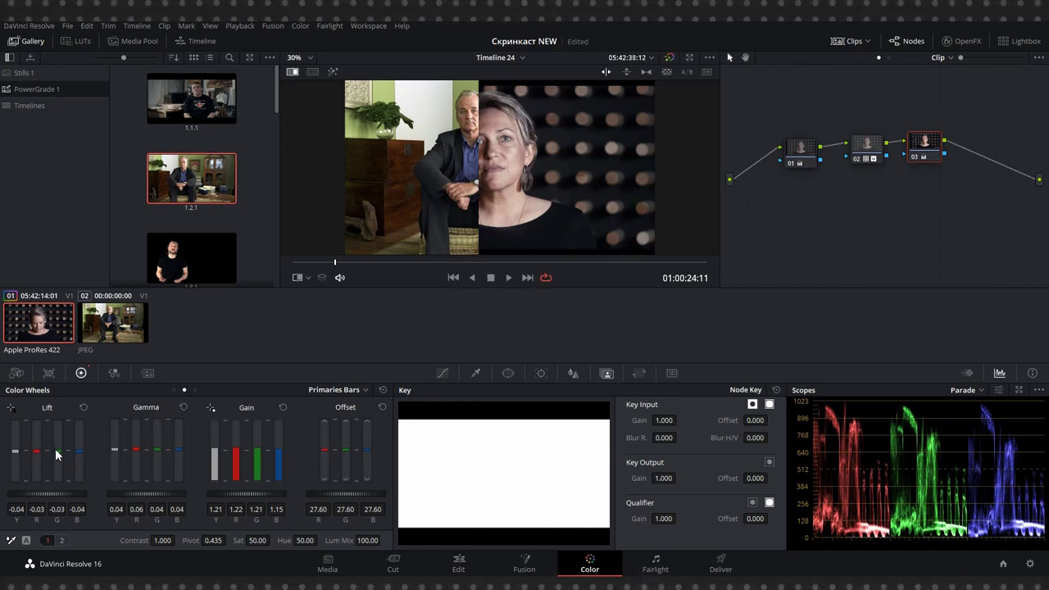
drag(155, 451, 180, 454)
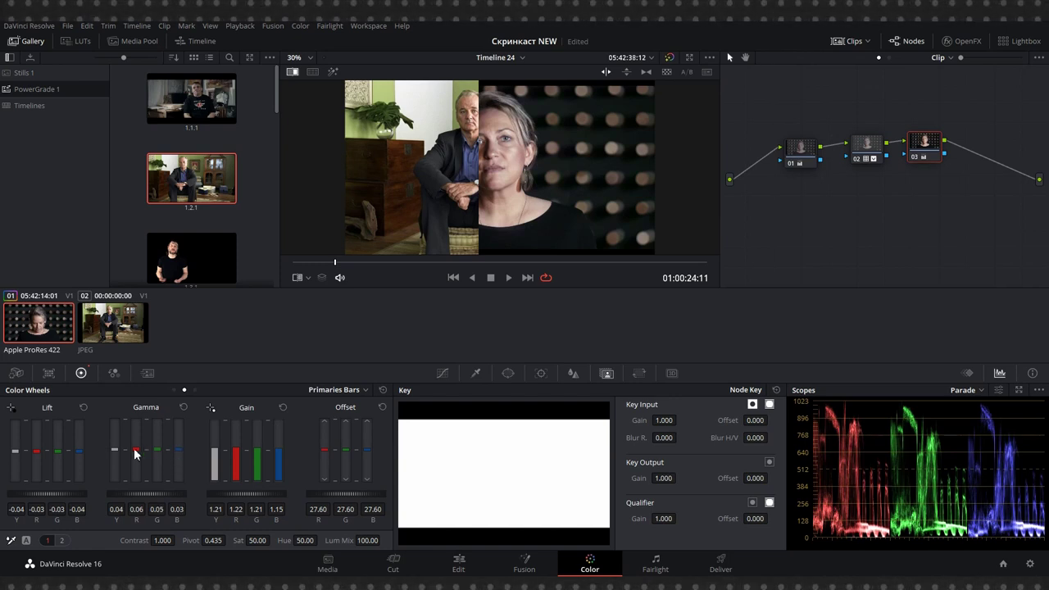
mouse_move(479, 209)
mouse_down()
mouse_move(339, 226)
mouse_move(351, 227)
mouse_up()
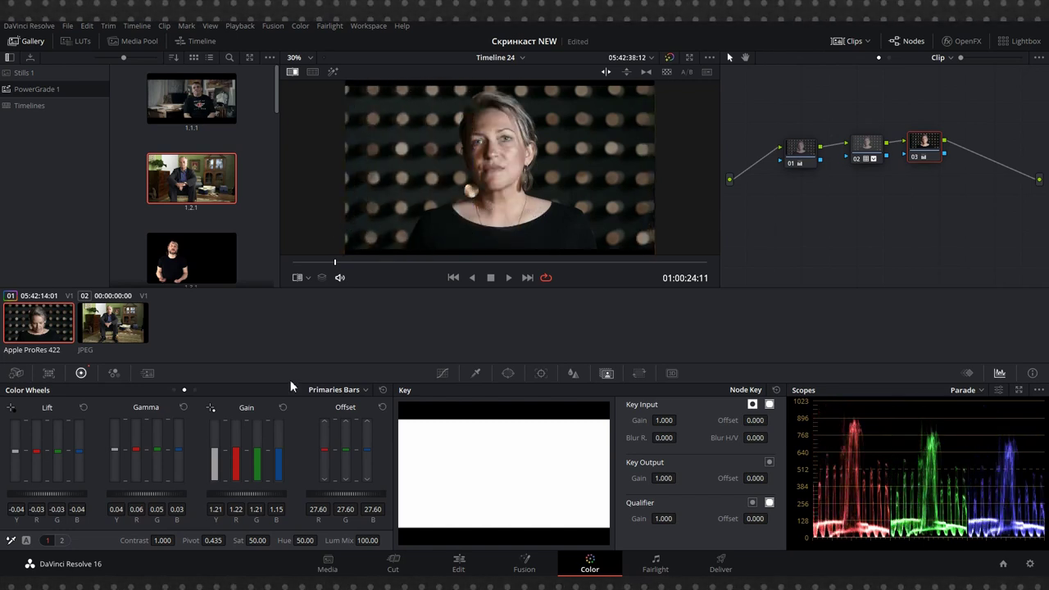
Add serial node 04 qualifying the woman's skin (hue 35.0, width 6.8) with denoise 17.5
drag(910, 156, 904, 162)
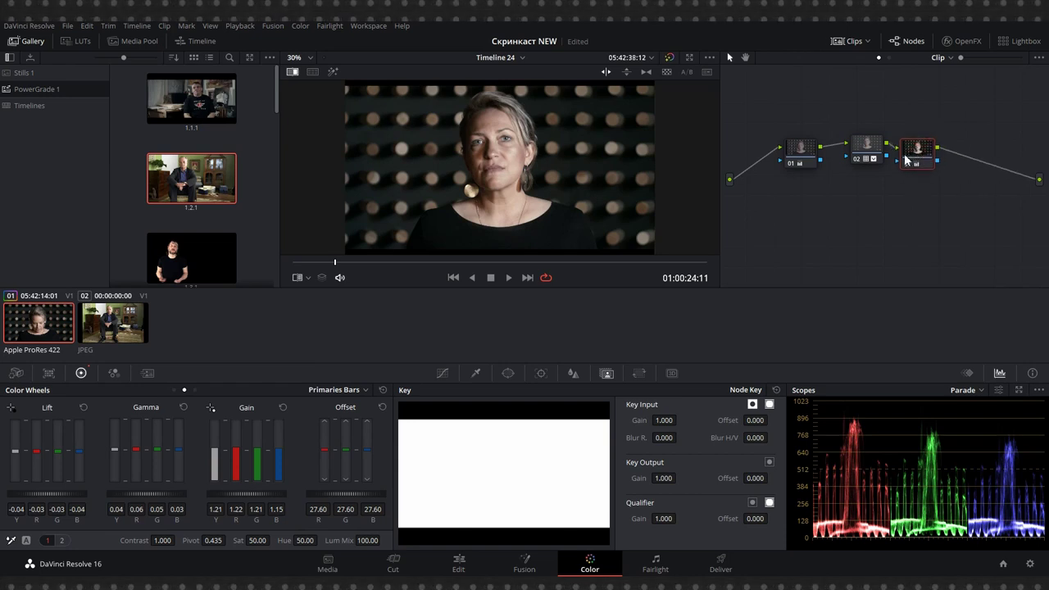
key(alt+s)
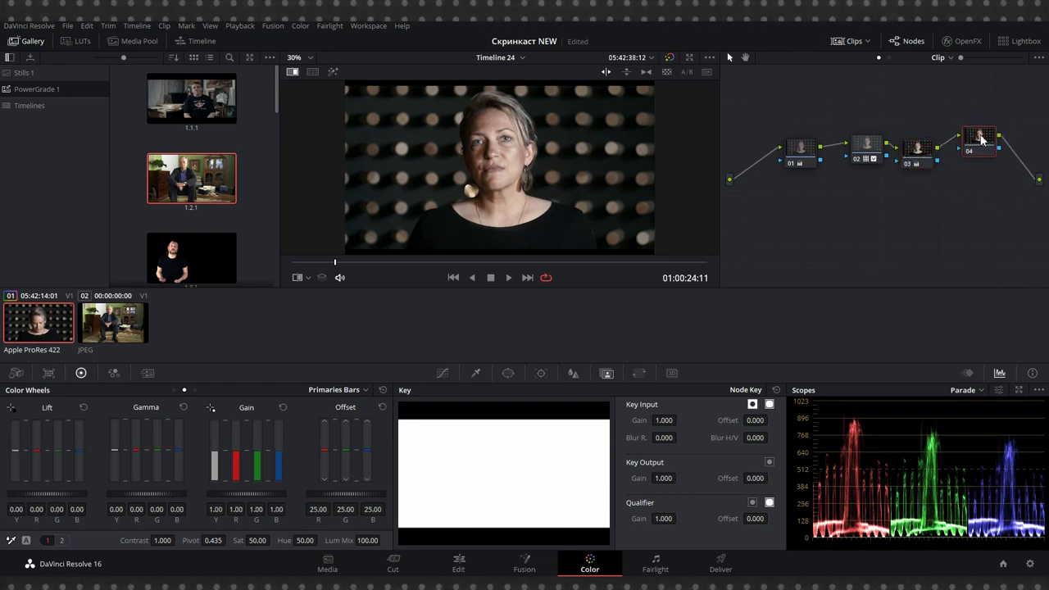
click(333, 72)
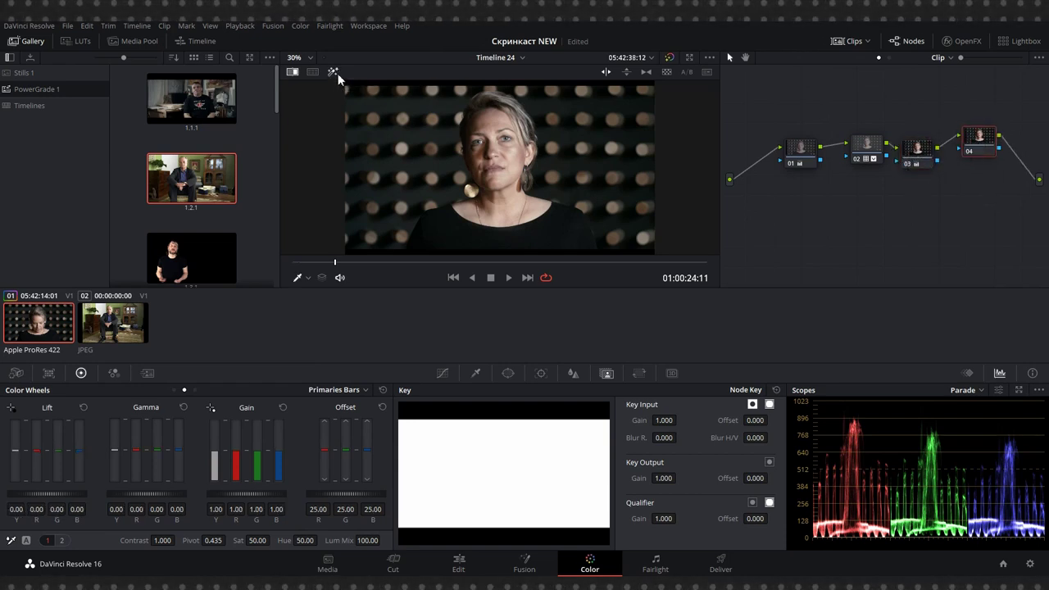
click(475, 373)
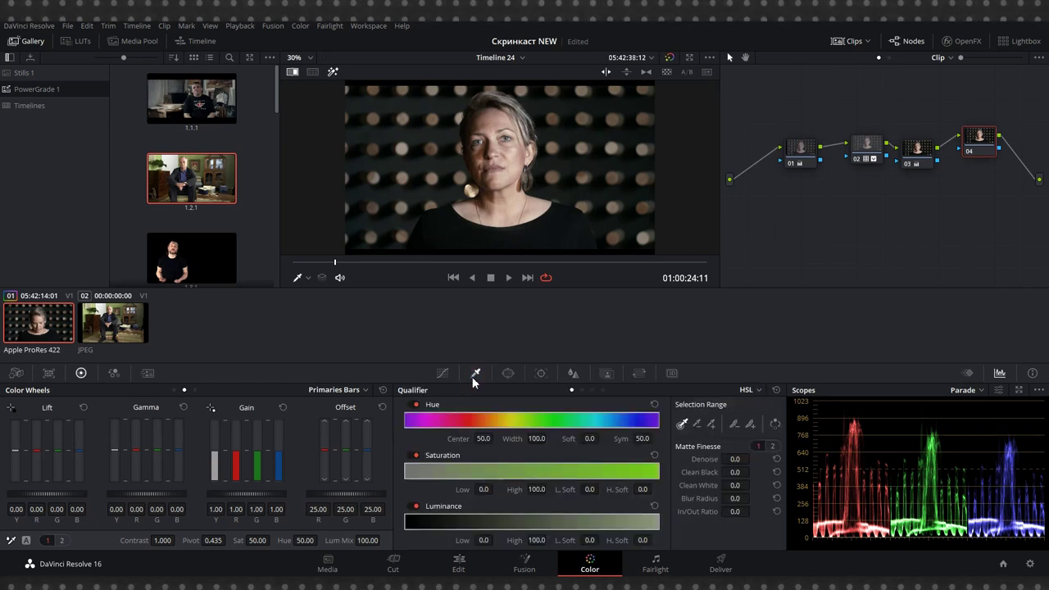
click(505, 121)
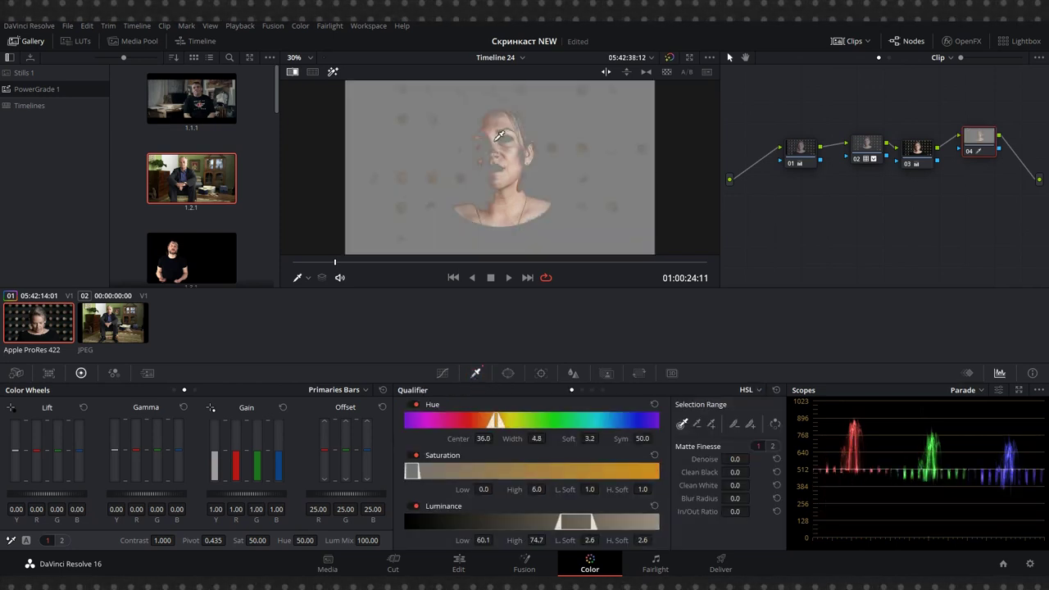
click(712, 423)
click(496, 116)
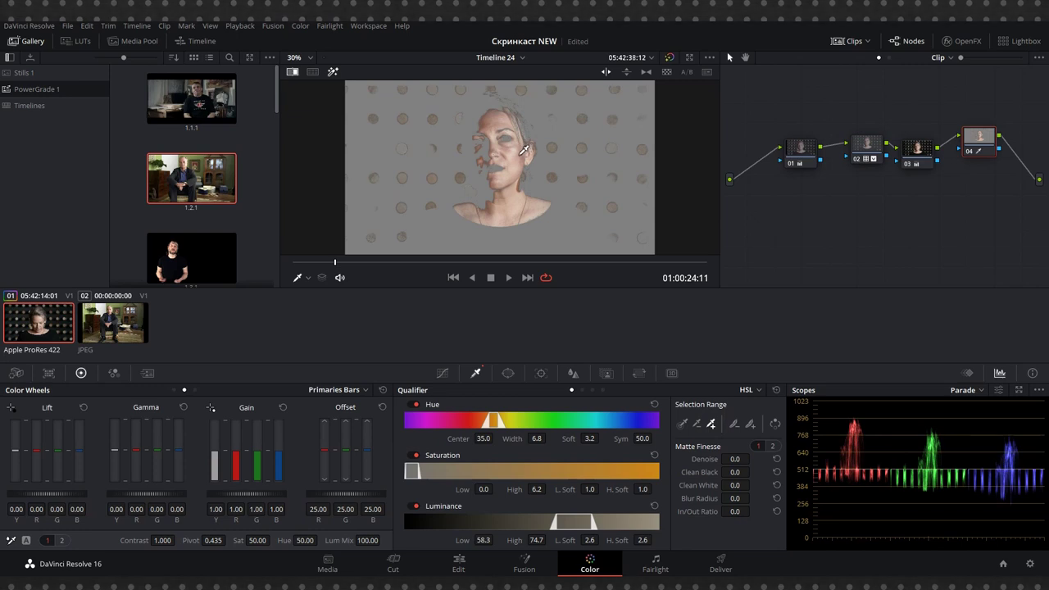
drag(735, 459, 930, 476)
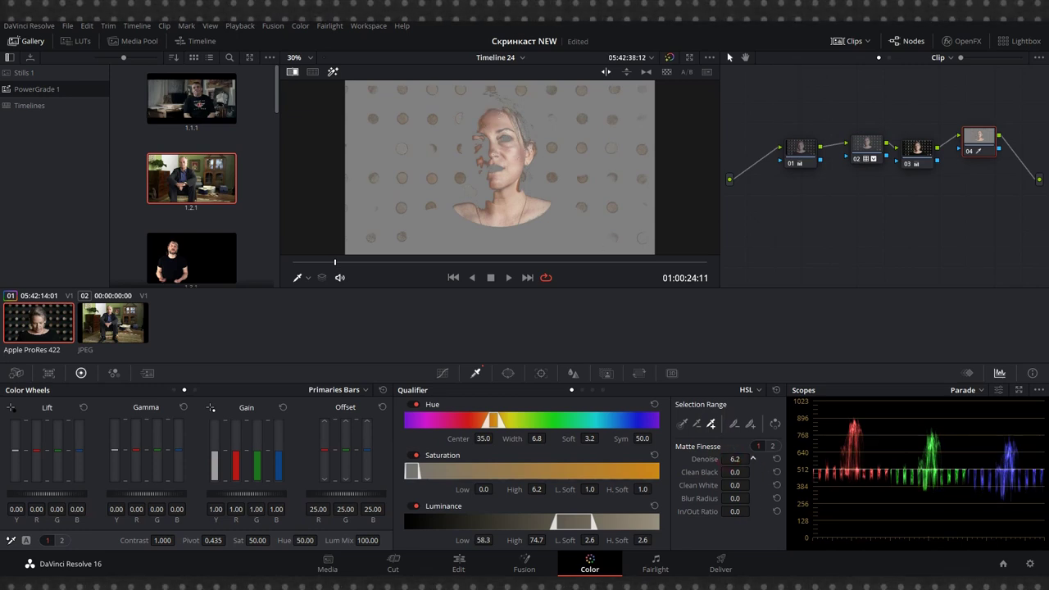
click(968, 390)
Switch the scope to a vectorscope at 2x zoom with the skin-tone line shown
click(989, 428)
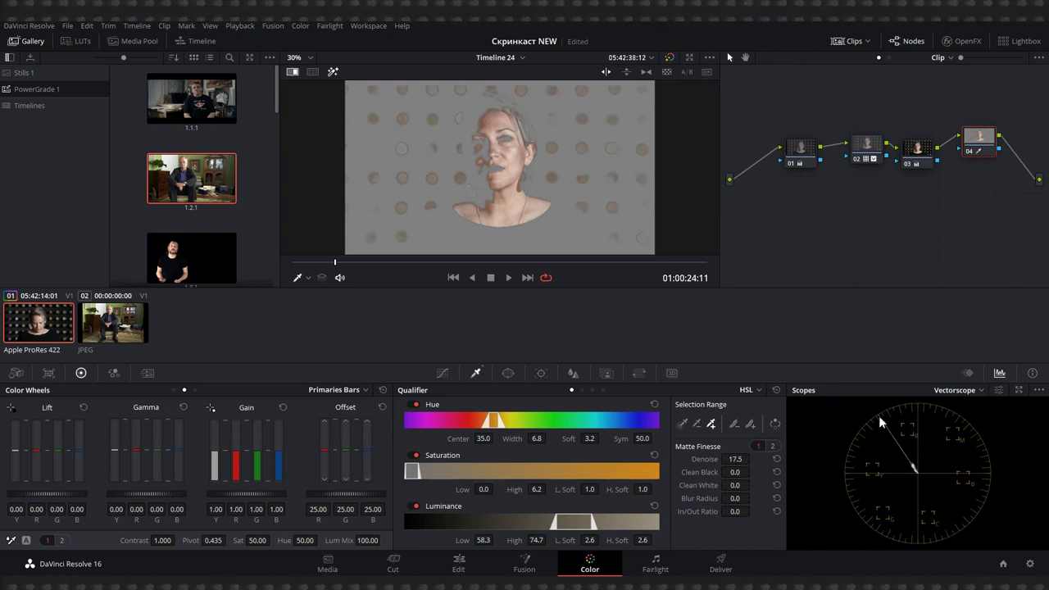
click(999, 391)
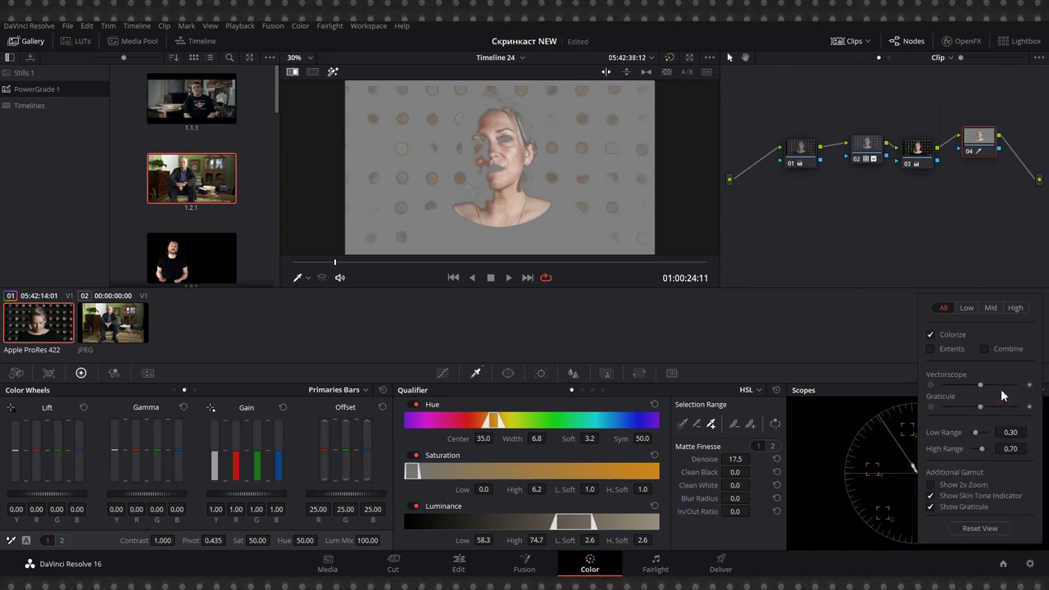
click(932, 484)
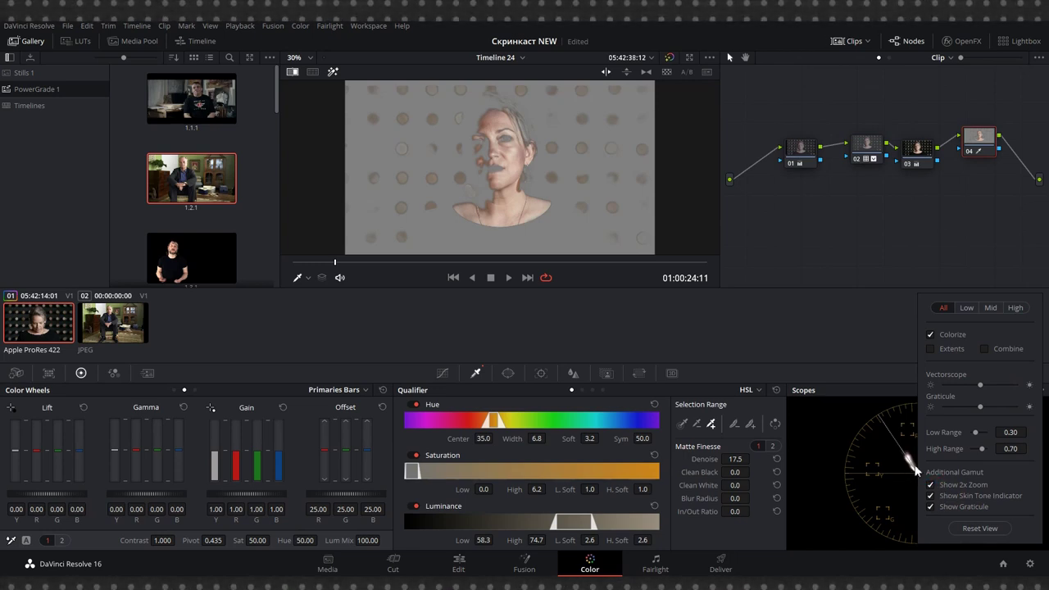
click(828, 374)
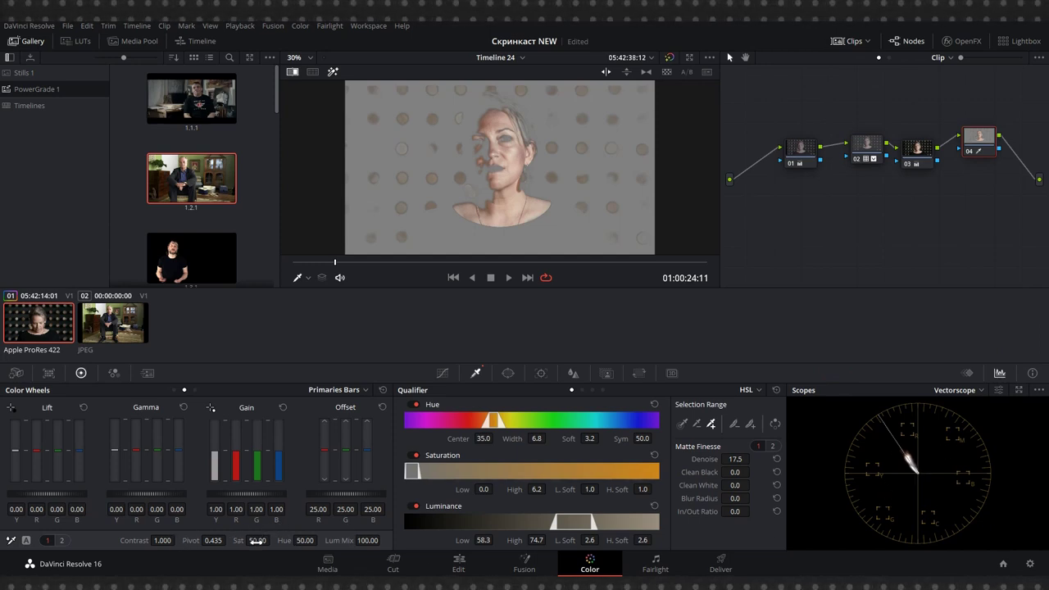
Raise node 04's saturation to 64.40 and set its hue to 49.60
drag(272, 540, 273, 540)
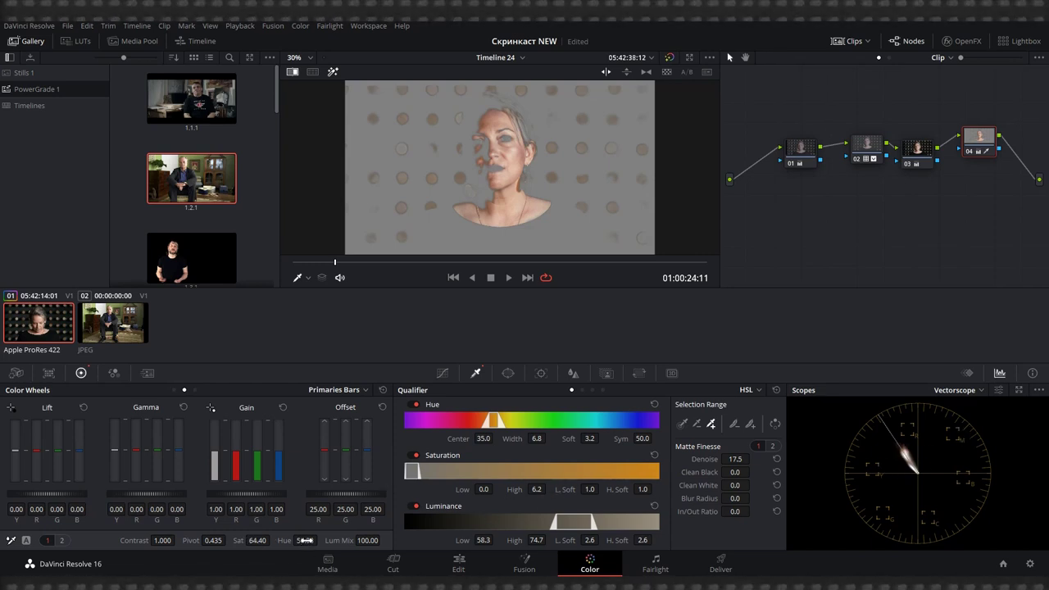
drag(305, 540, 304, 540)
click(332, 73)
click(333, 73)
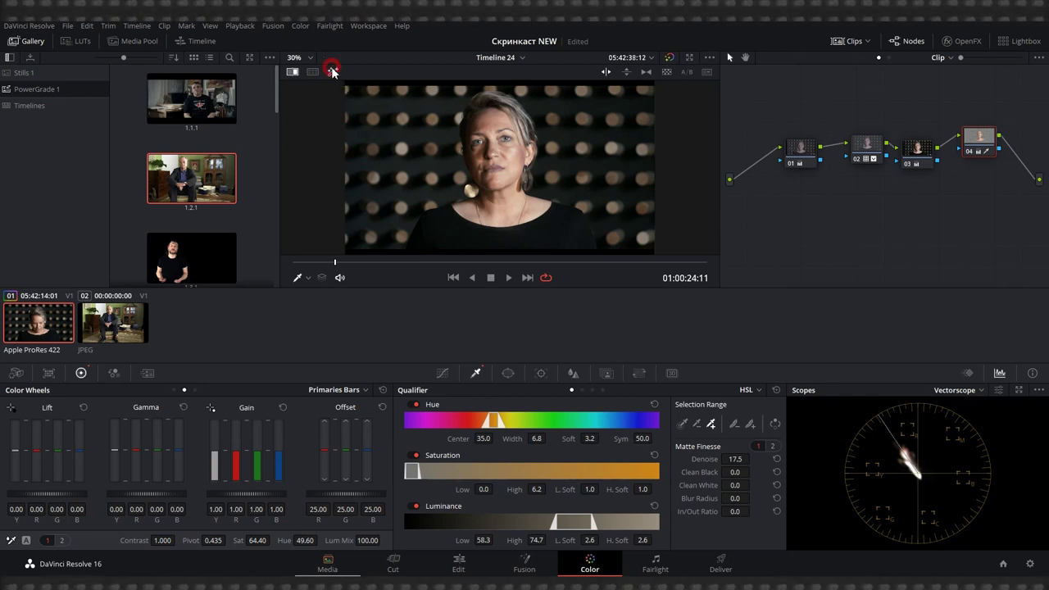
click(332, 73)
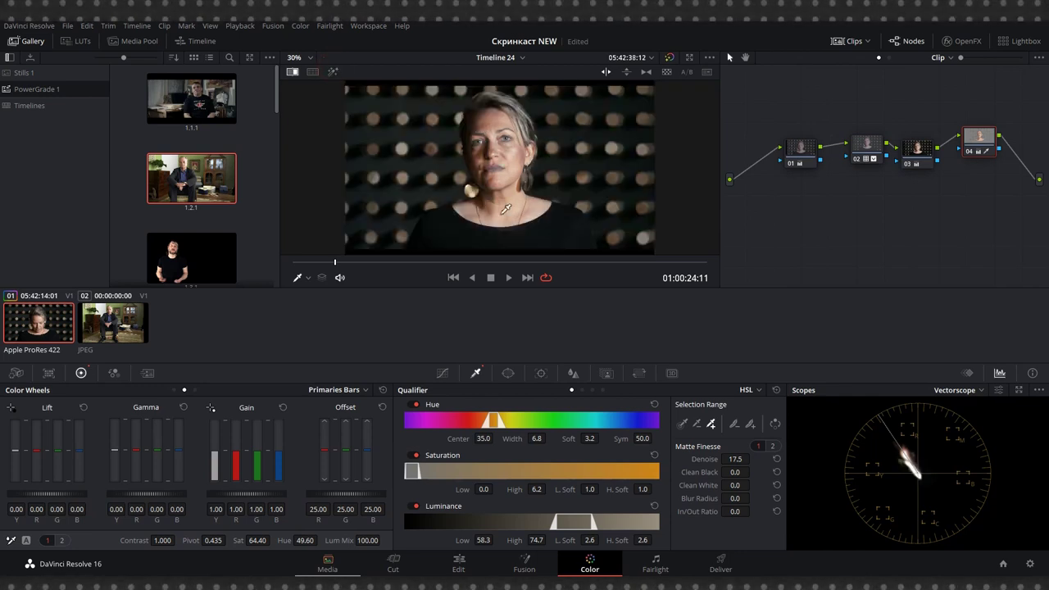
click(971, 154)
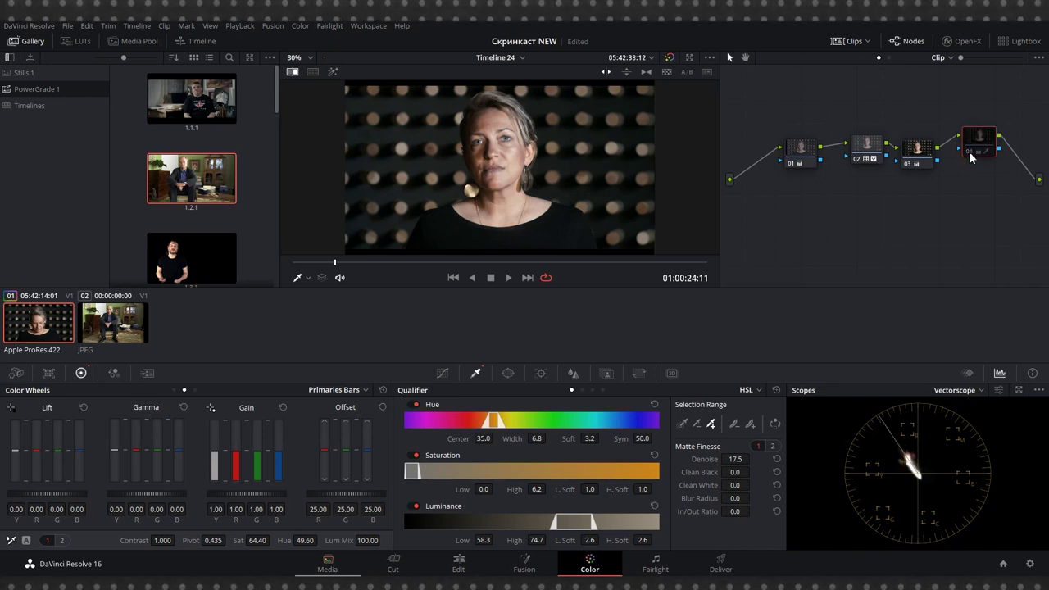
click(970, 154)
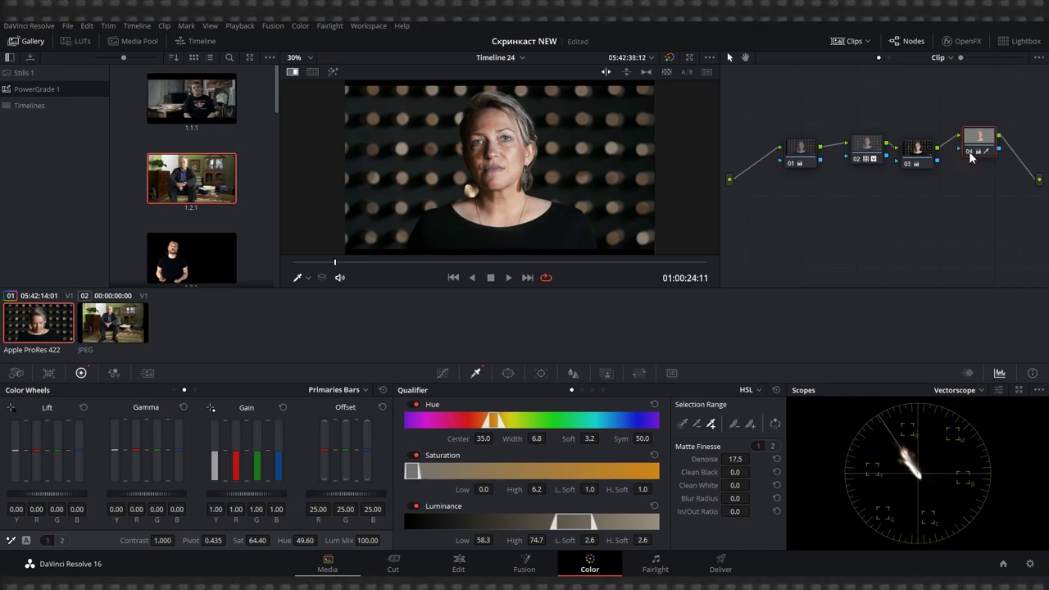
click(335, 72)
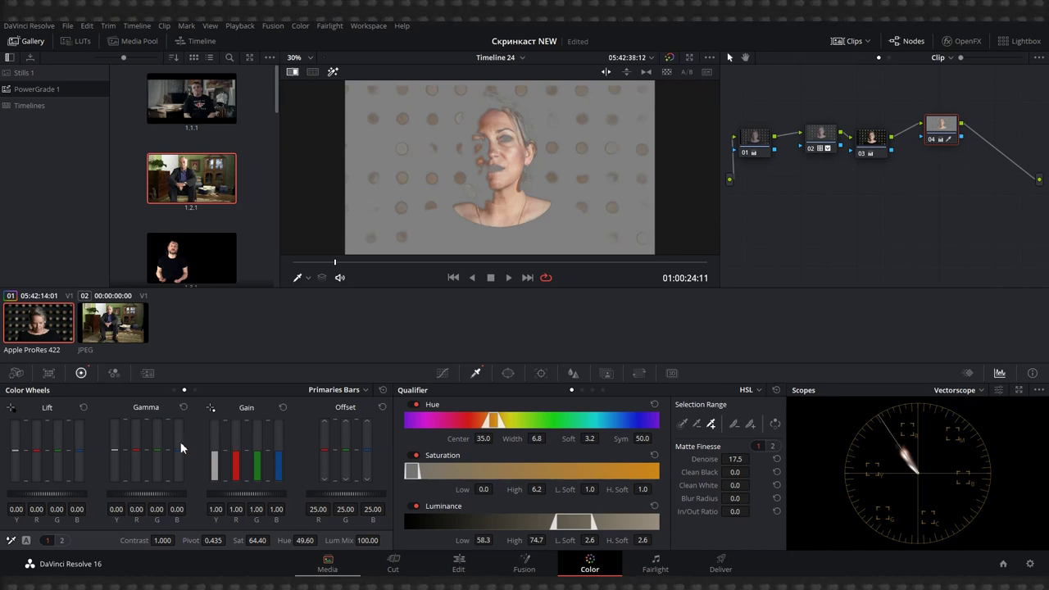
Raise node 04's blue Gamma to 0.23, turn off Highlight, and reset the qualifier to defaults
drag(179, 457, 180, 444)
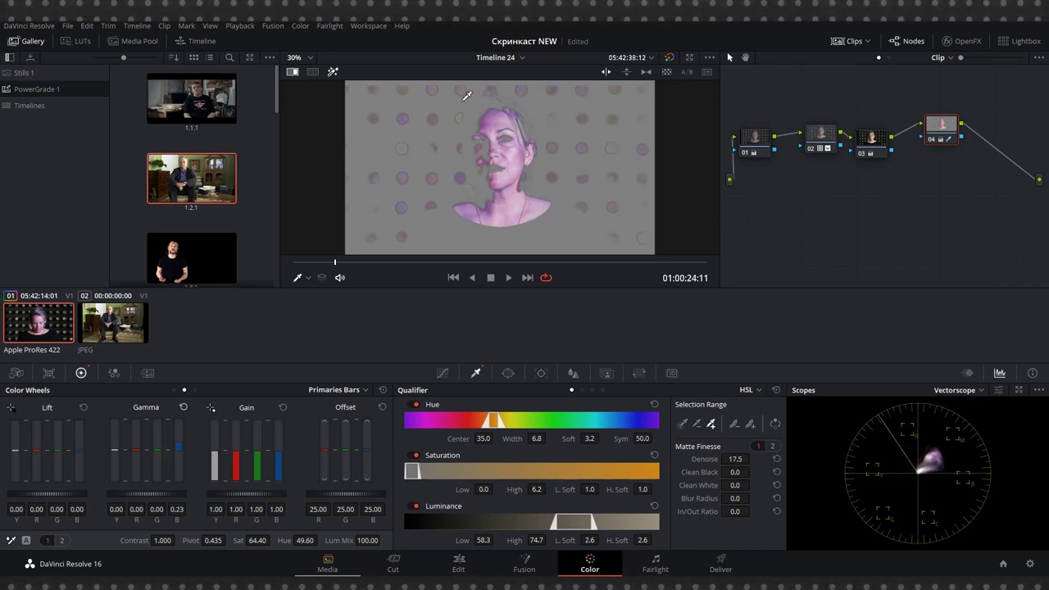
click(334, 74)
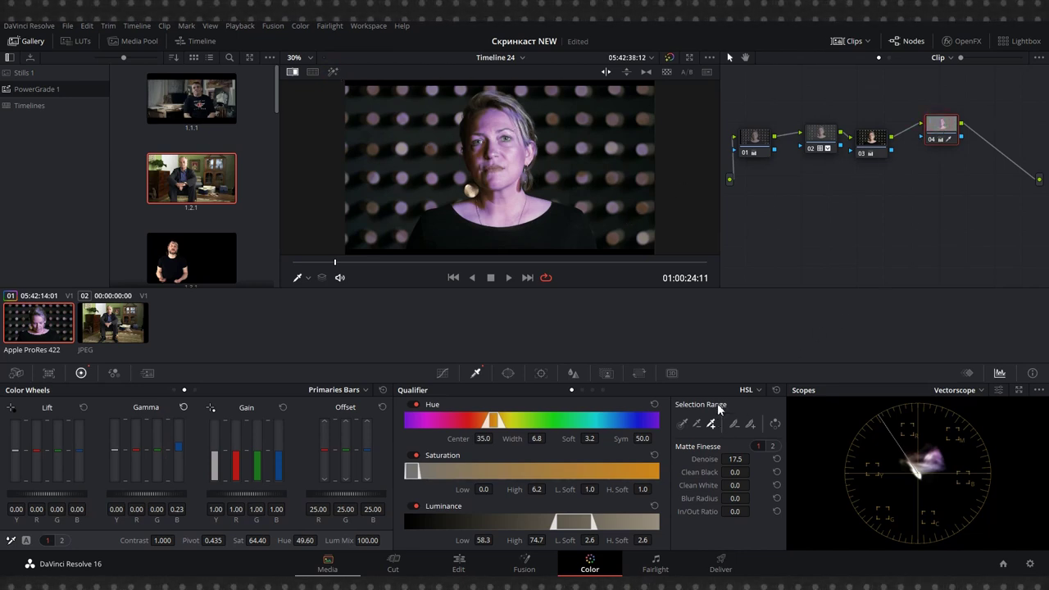
click(776, 390)
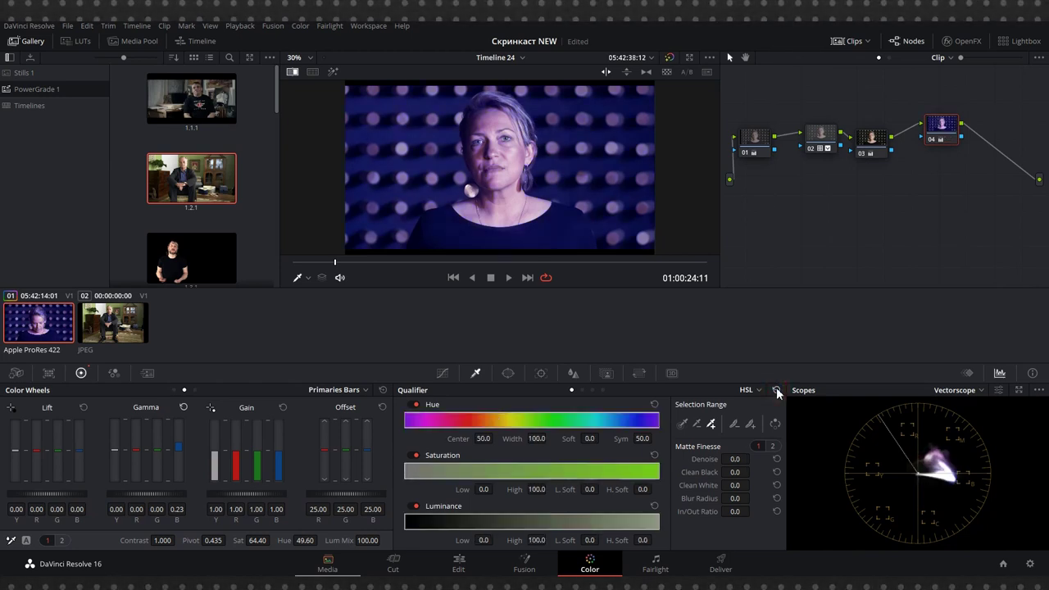
key(ctrl+z)
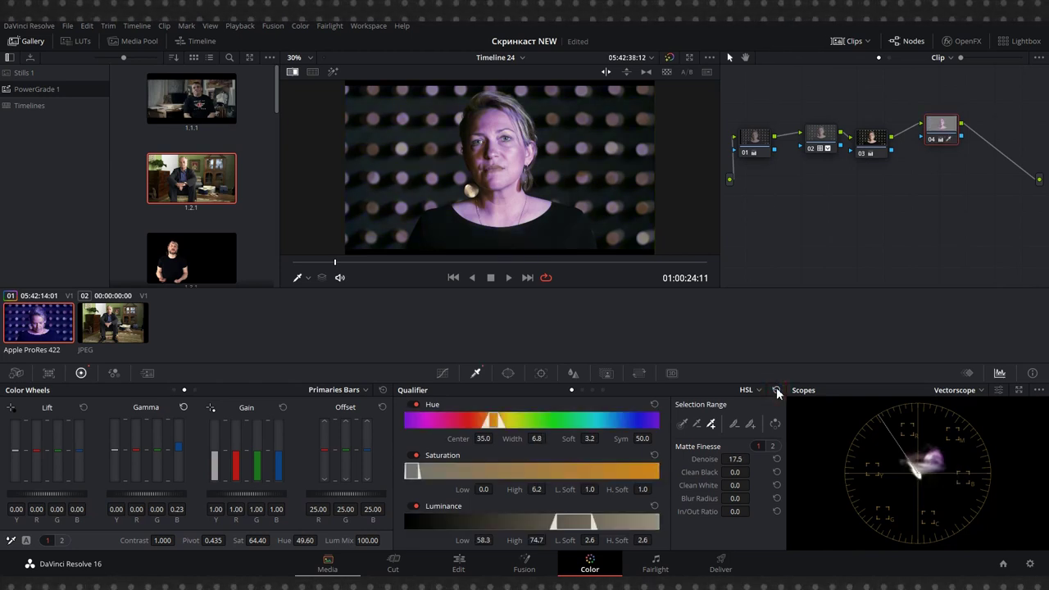
click(776, 390)
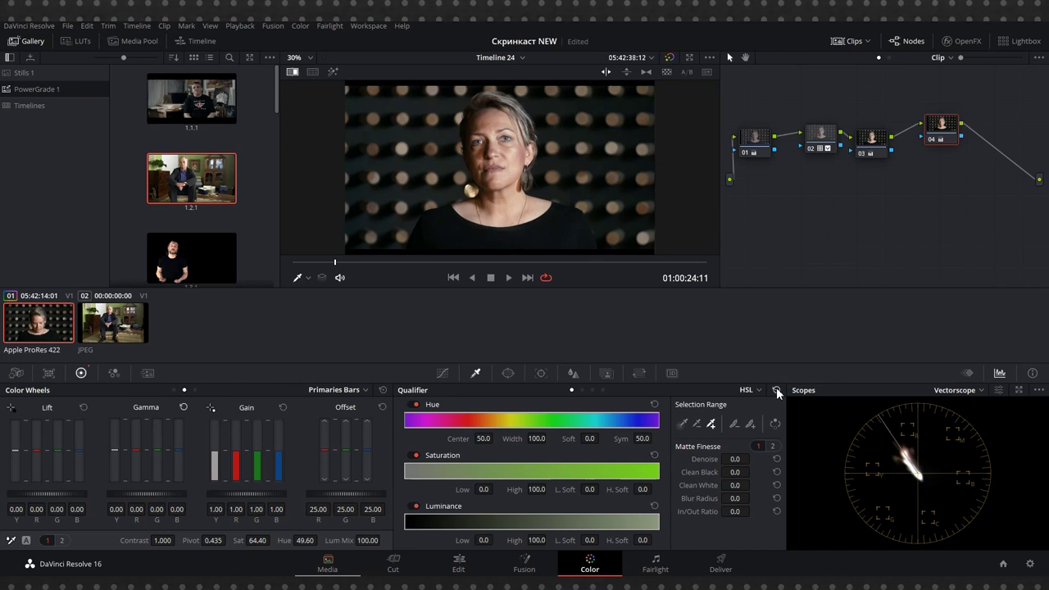